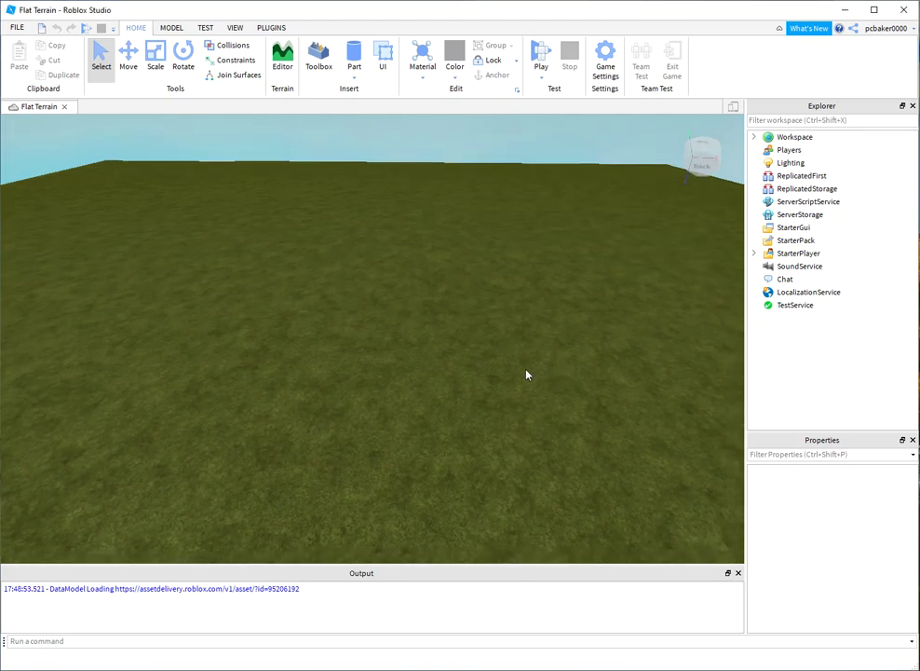
# Step: Insert a block part and rename it Pad in Explorer
pyautogui.click(354, 78)
pyautogui.click(372, 91)
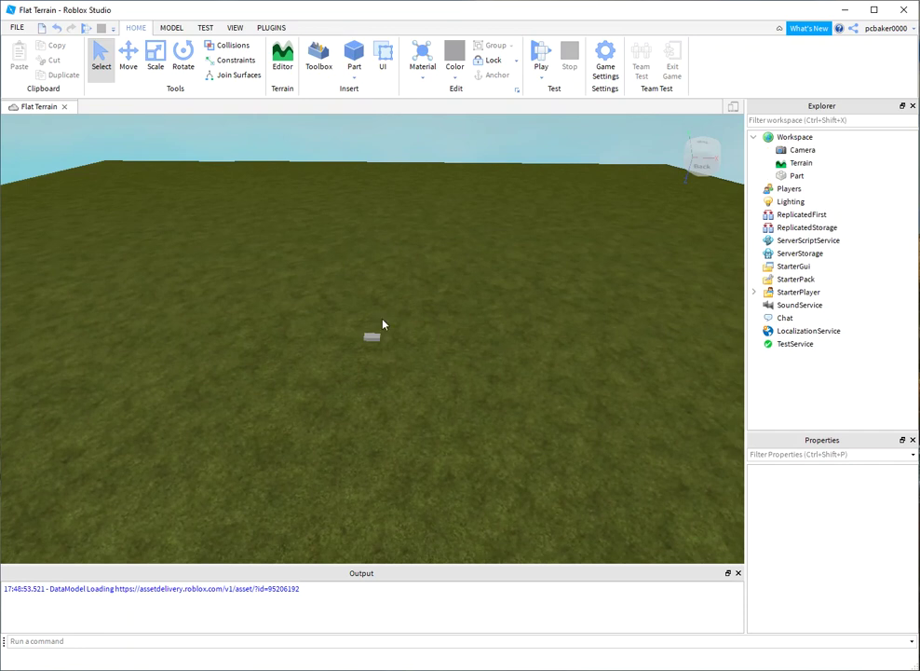
pyautogui.click(372, 337)
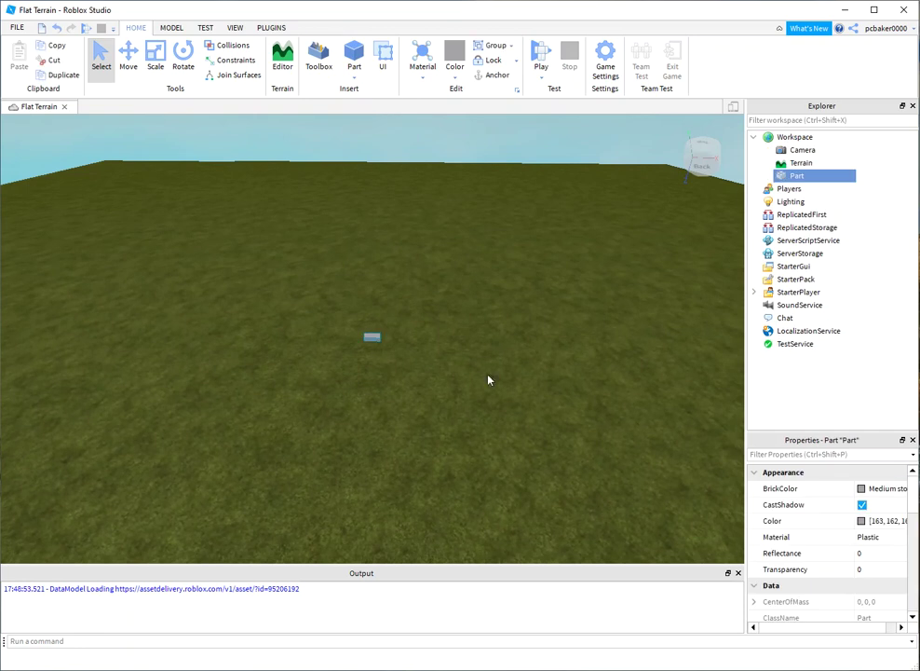
pyautogui.doubleClick(797, 176)
pyautogui.click(800, 182)
# Step: Set Pad's Position to 0, 2.5, 0 and its Size to 10, 0.5, 10
pyautogui.scroll(-5, 873, 559)
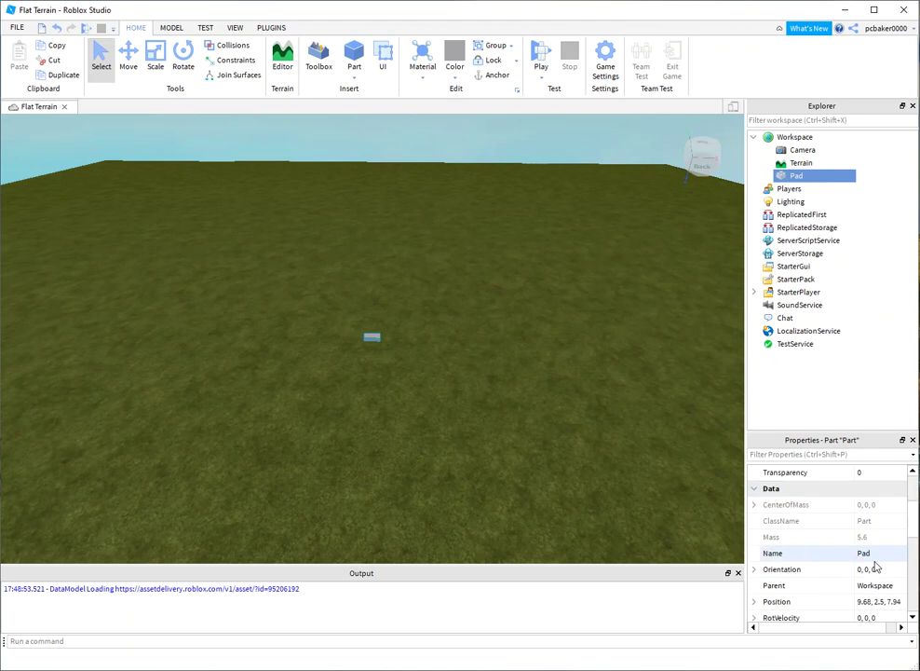
pyautogui.click(876, 504)
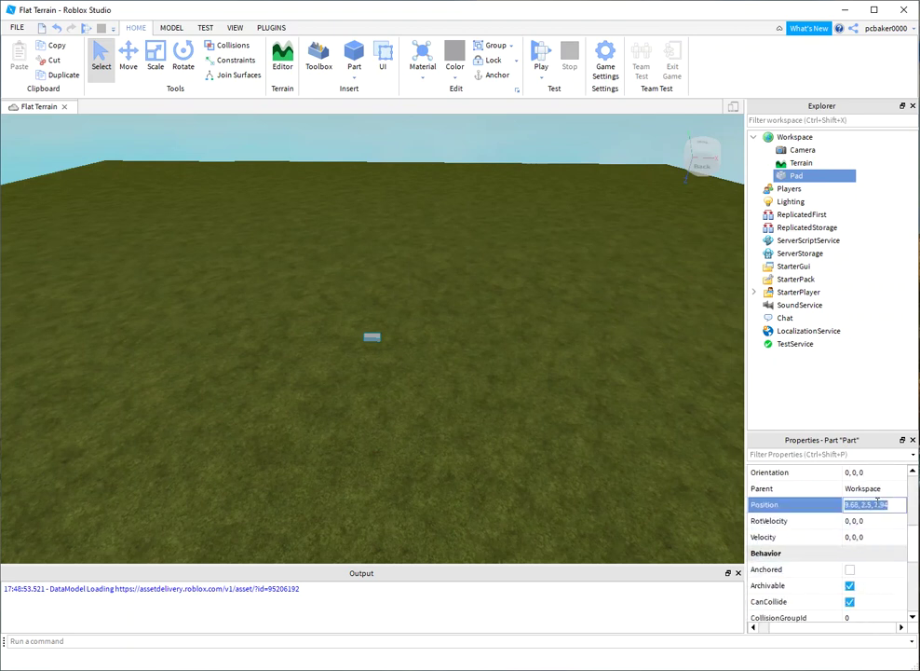
pyautogui.write('0, 2.5, 0')
pyautogui.press('Return')
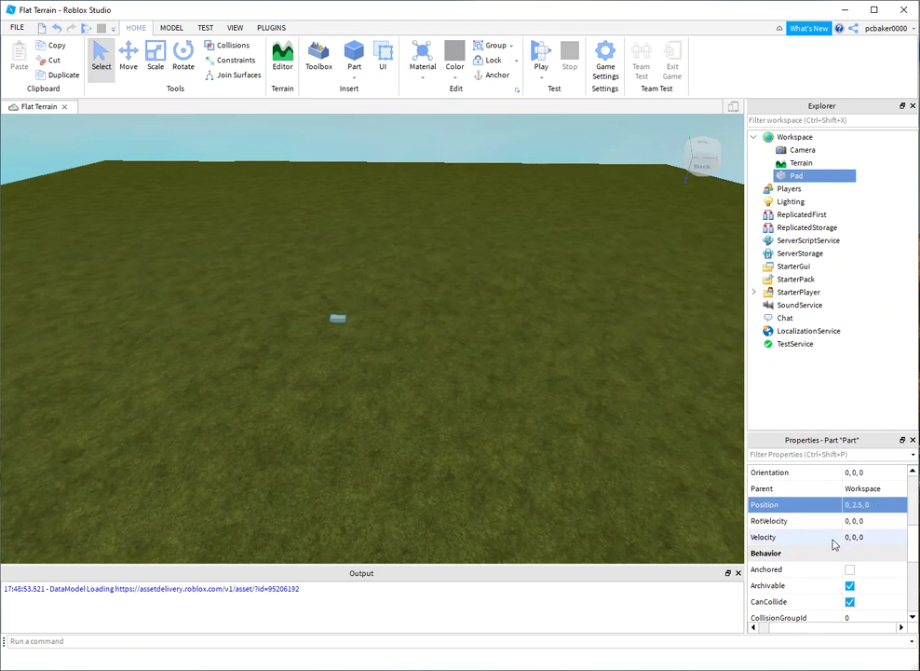
pyautogui.scroll(-4, 829, 545)
pyautogui.click(875, 569)
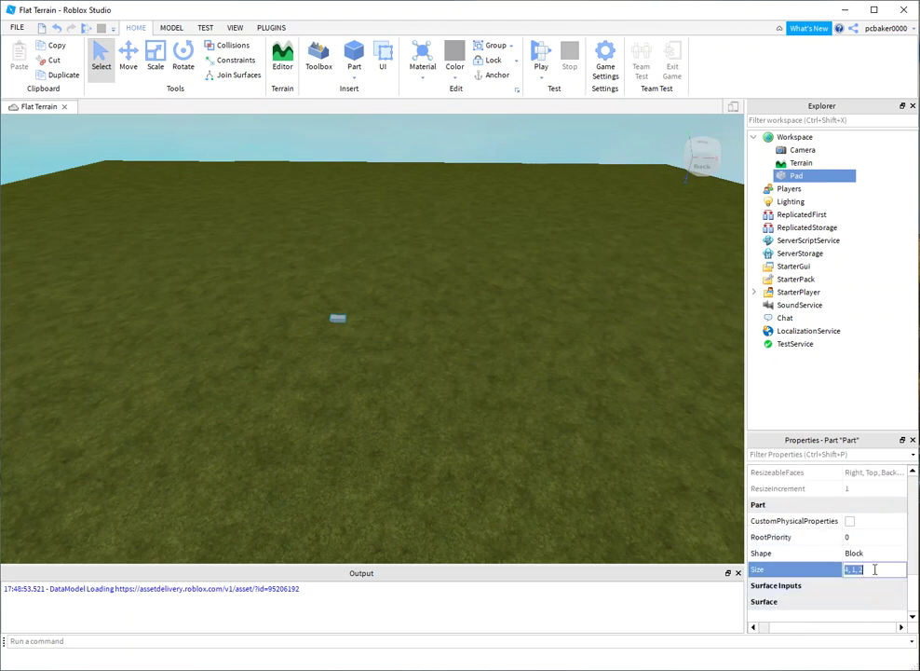
pyautogui.write('10, 0.5, 10')
pyautogui.press('Return')
pyautogui.press('w')
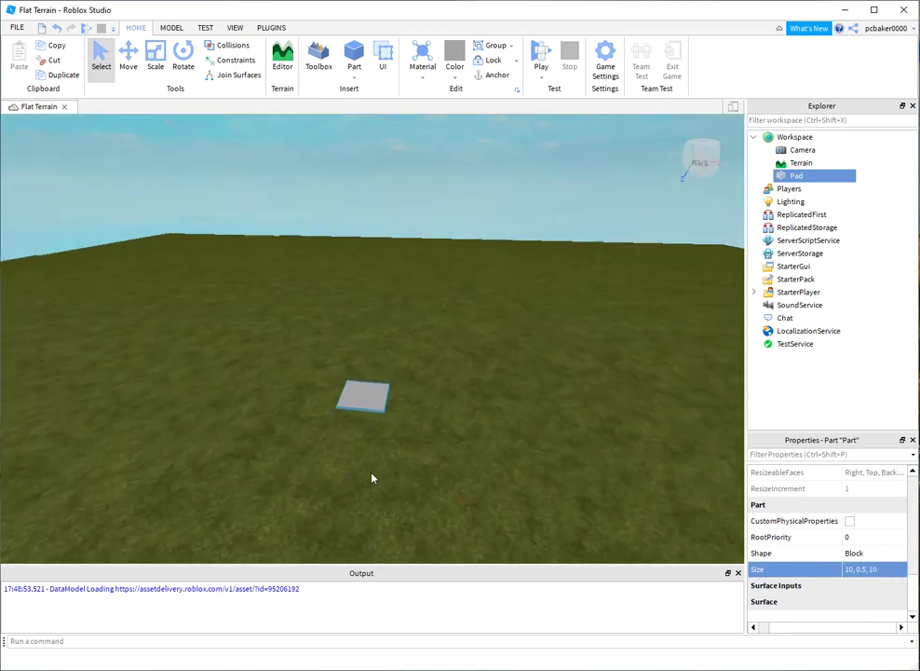
pyautogui.press('w')
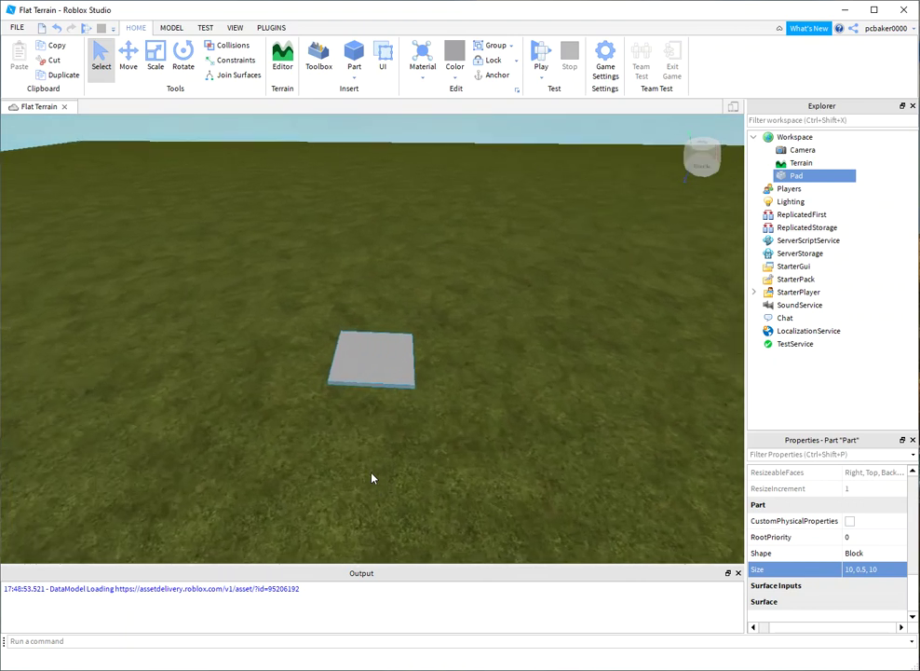
pyautogui.click(354, 78)
# Step: Insert a cylinder part and rename it Chute
pyautogui.click(374, 134)
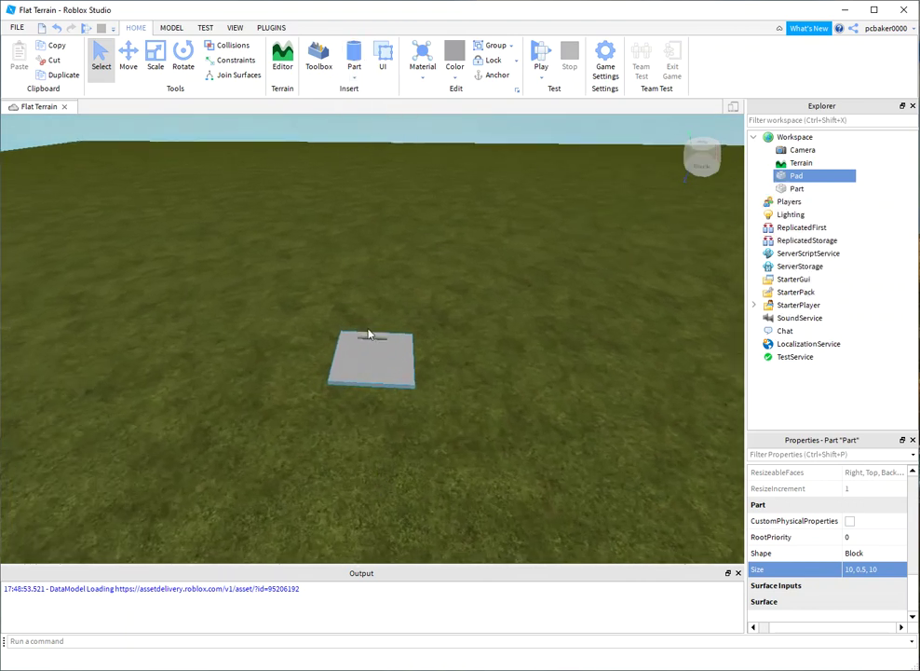
pyautogui.moveTo(369, 336); pyautogui.dragTo(381, 316)
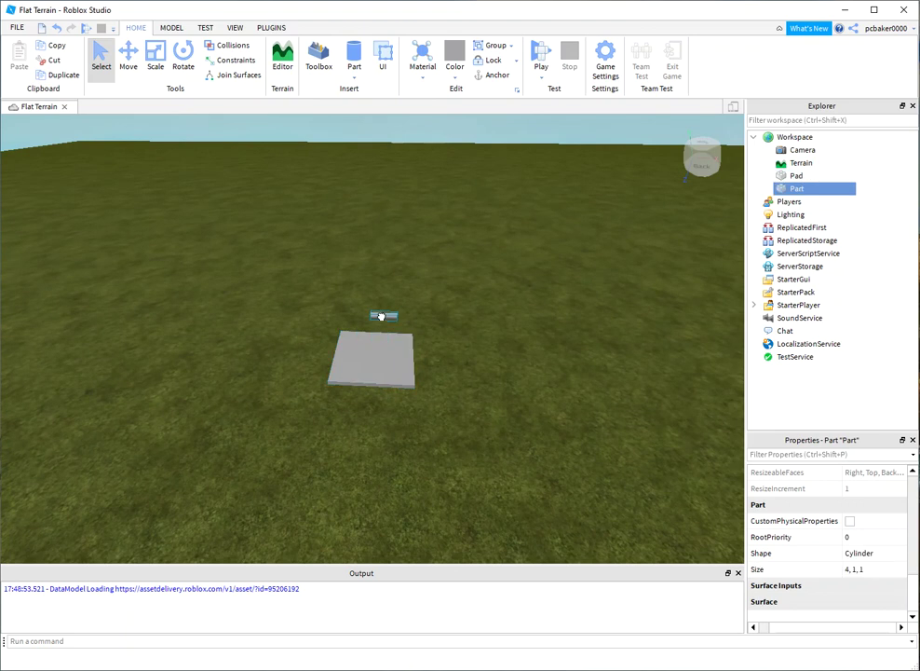
pyautogui.doubleClick(795, 191)
pyautogui.write('Chute')
pyautogui.press('Return')
# Step: Resize Chute to 6, 3, 3 and set its Orientation to 0, 0, 90
pyautogui.click(855, 569)
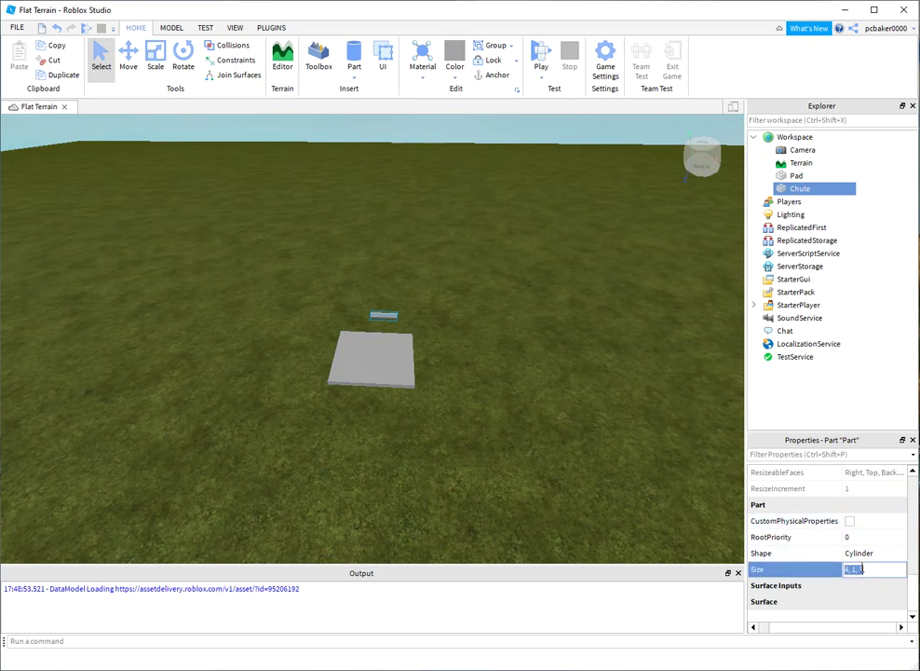
pyautogui.write('6, 3, 1')
pyautogui.press('Return')
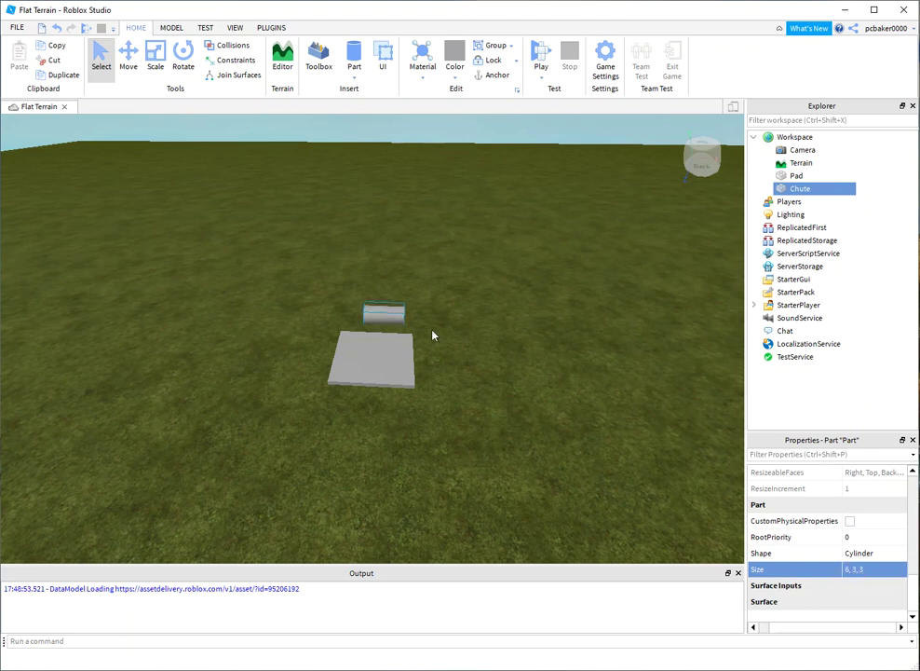
pyautogui.scroll(10, 762, 466)
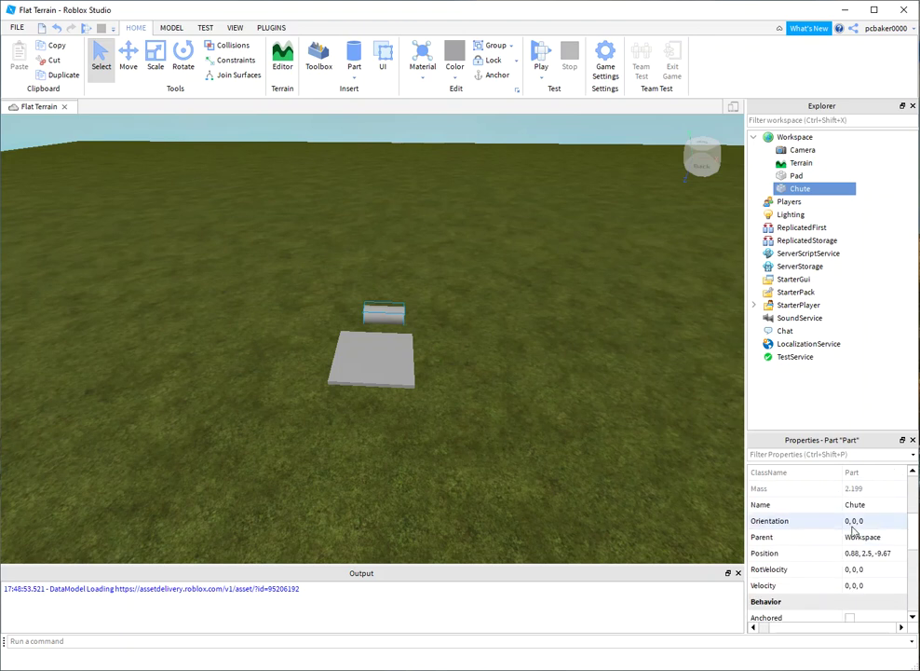
pyautogui.click(871, 521)
pyautogui.doubleClick(881, 521)
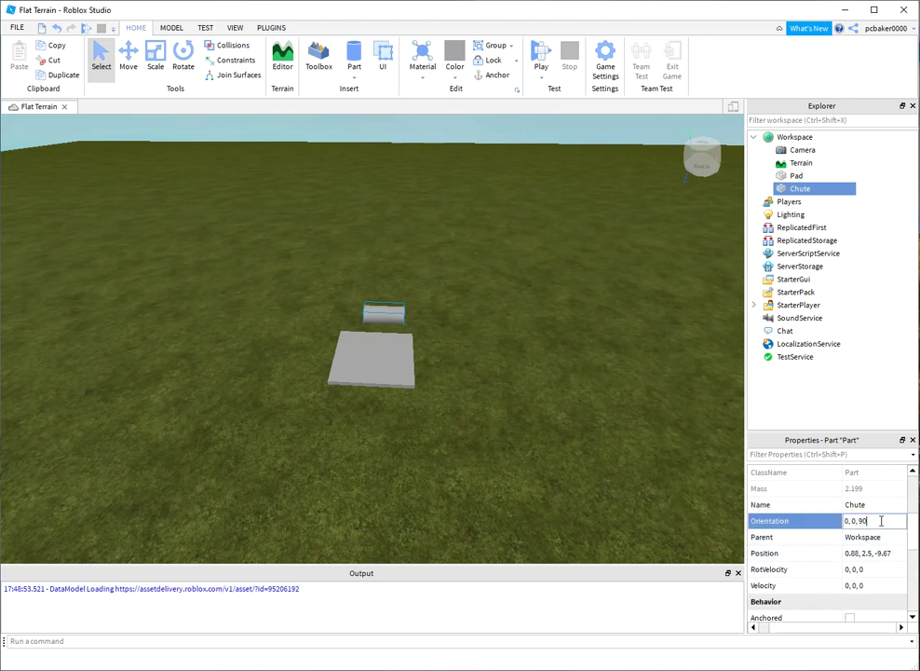
pyautogui.press('Return')
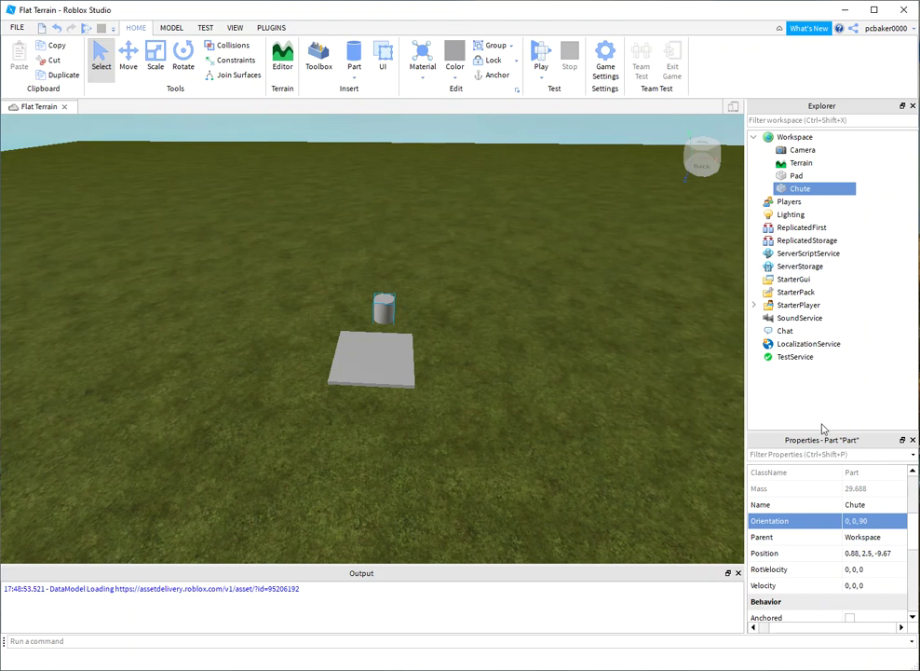
# Step: Move the Chute up to Position 0, 20, 0
pyautogui.click(863, 553)
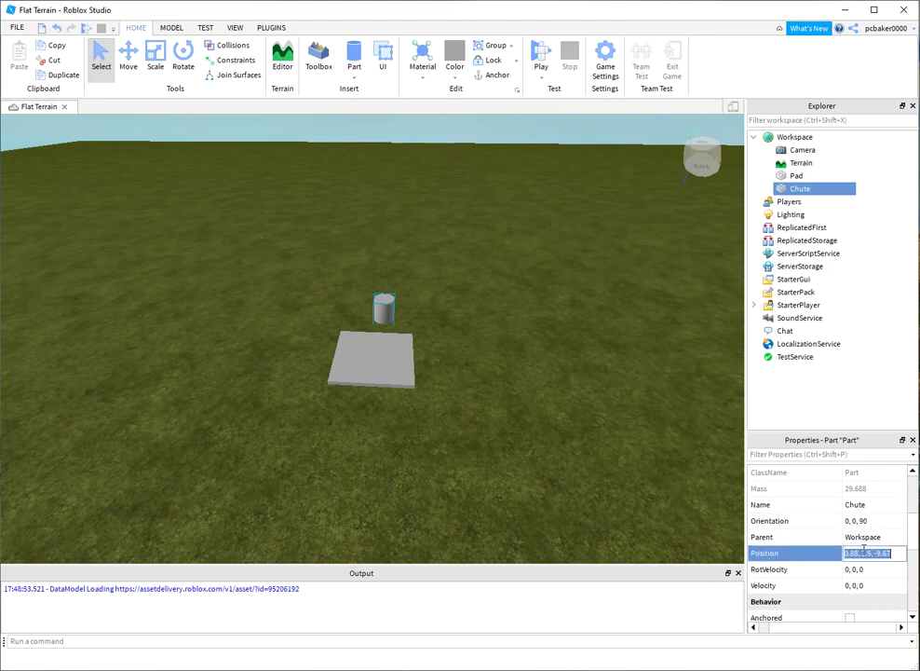
pyautogui.write('0')
pyautogui.write(', 20, 0')
pyautogui.press('Return')
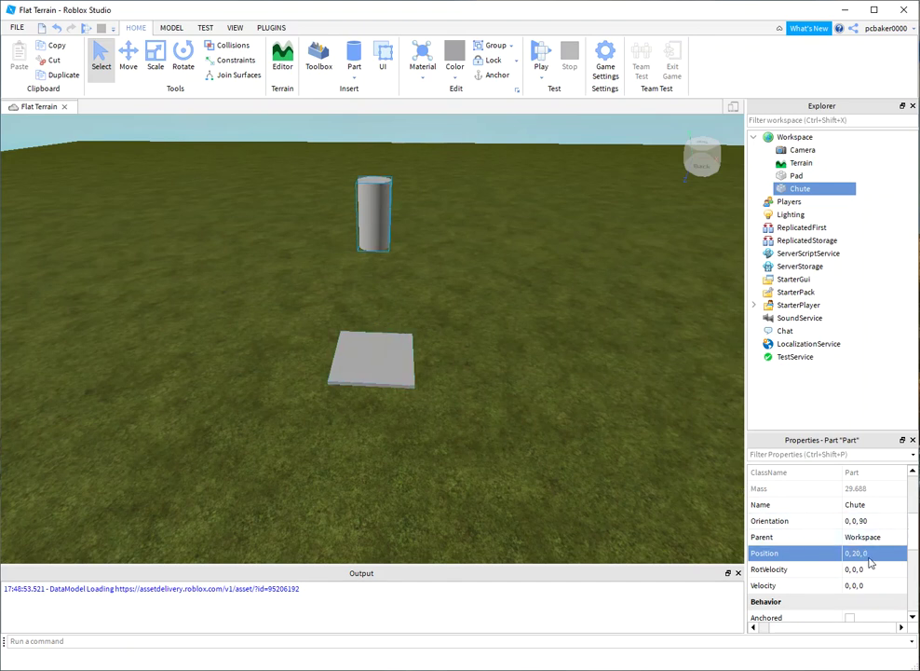
# Step: Tick Anchored and untick CanCollide for the Chute
pyautogui.scroll(-2, 870, 563)
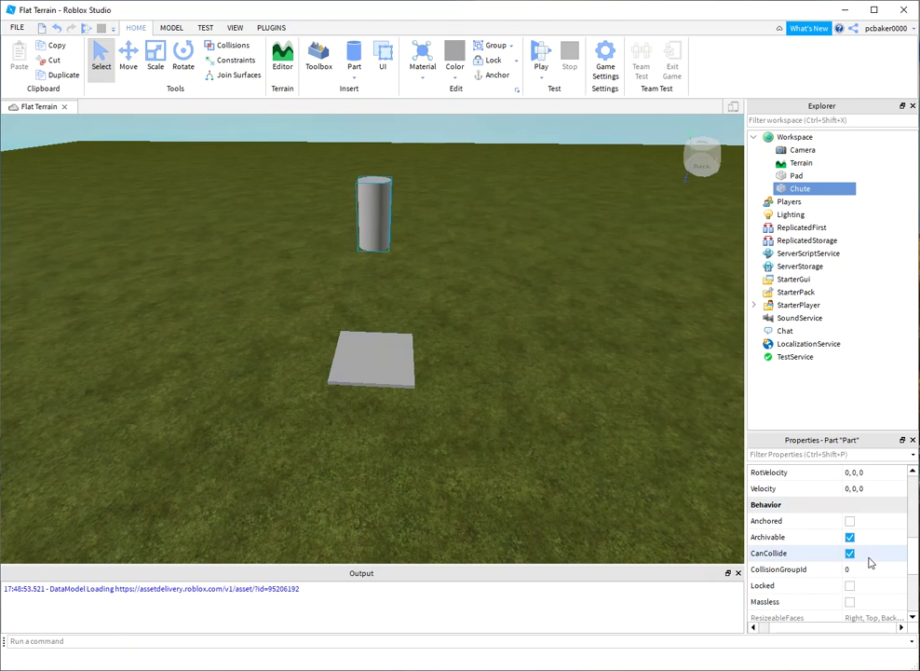
pyautogui.click(850, 521)
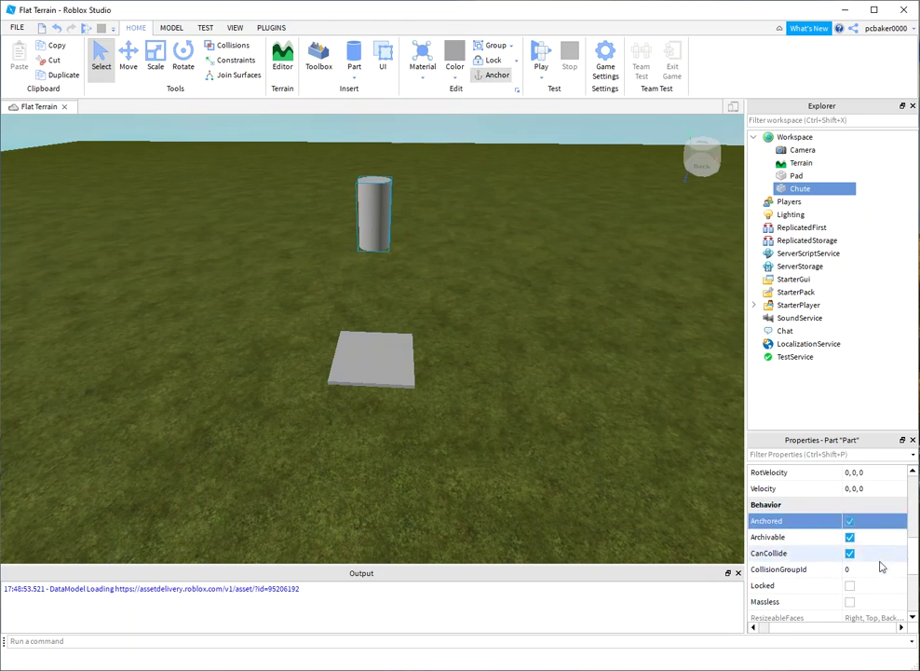
pyautogui.scroll(1, 880, 567)
pyautogui.scroll(1, 880, 566)
pyautogui.scroll(-2, 879, 564)
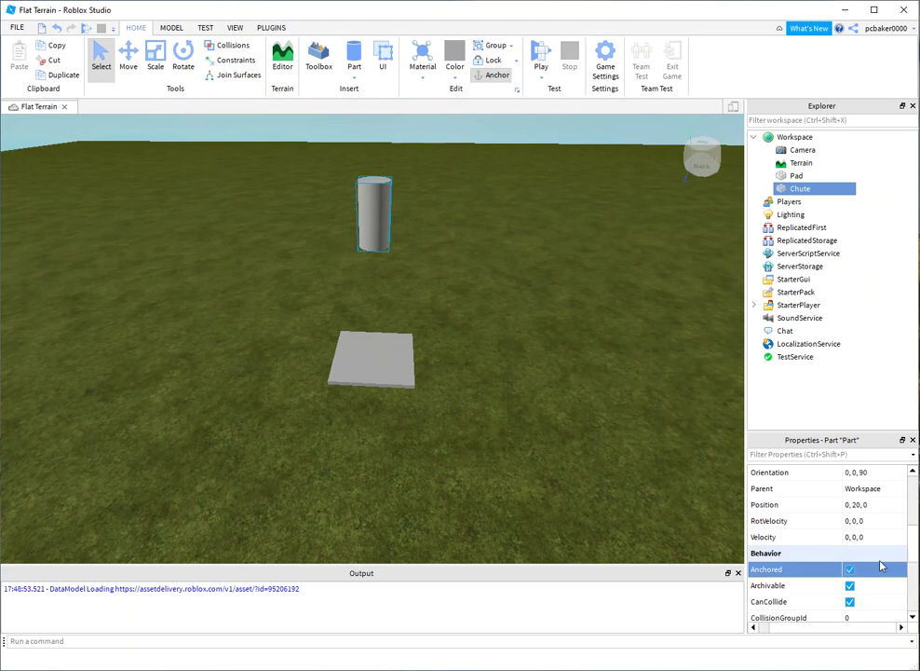
pyautogui.click(849, 553)
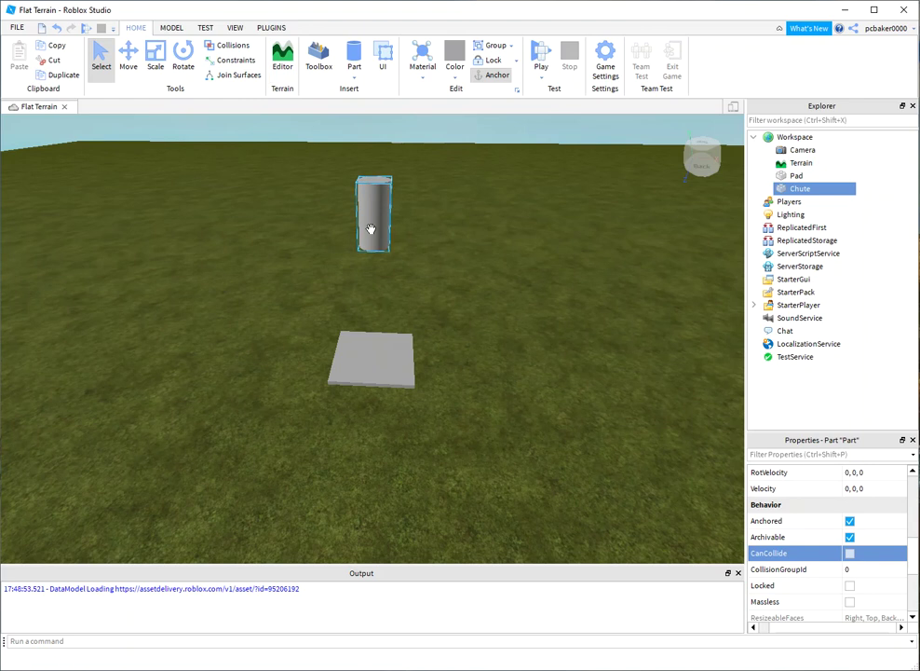
pyautogui.hotkey('ctrl', 'd')
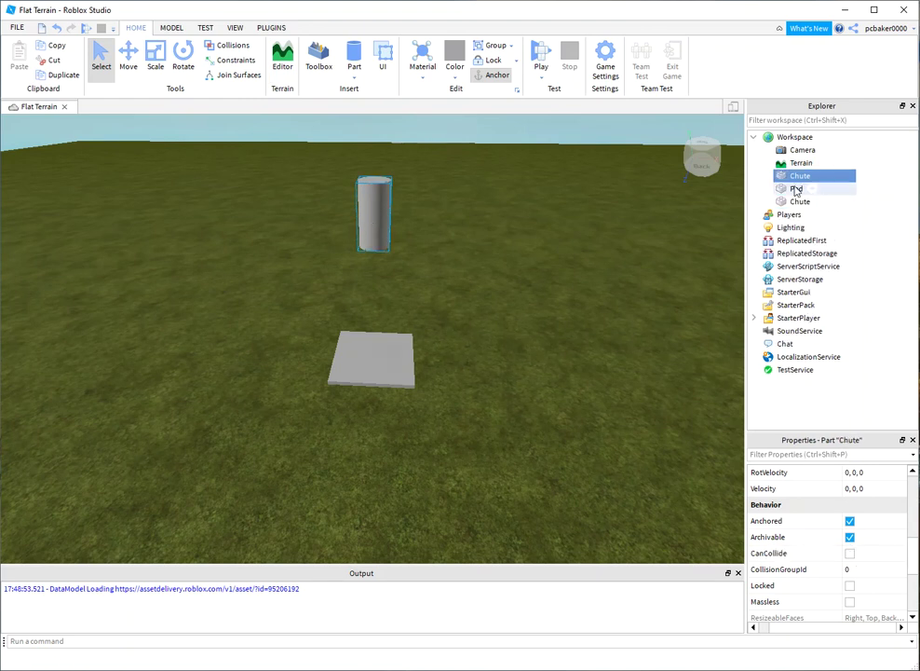
# Step: Rename the Chute duplicate to Spawner and lower it below the Chute
pyautogui.press('F2')
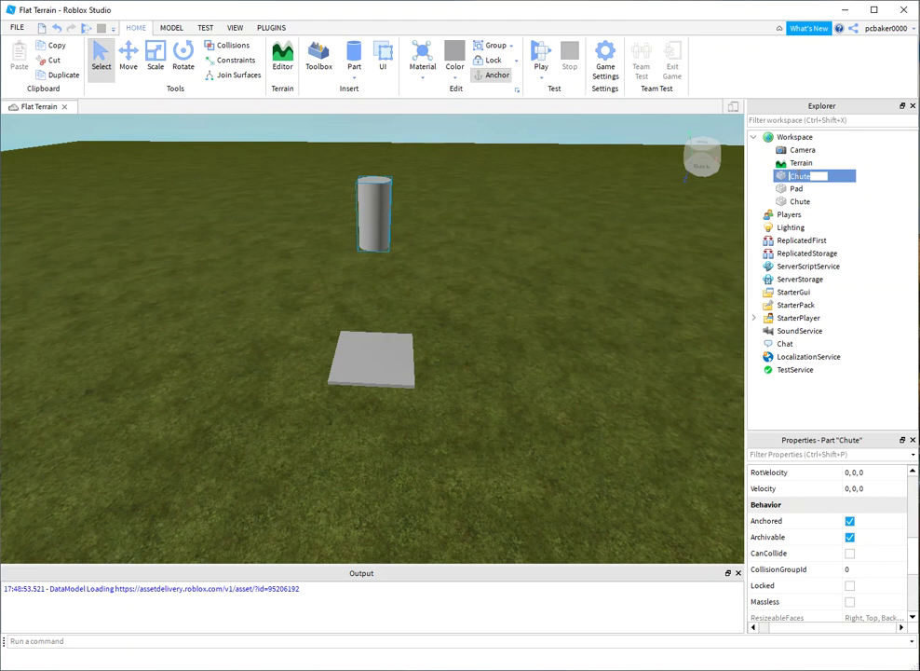
pyautogui.write('Spawner')
pyautogui.press('Return')
pyautogui.click(128, 58)
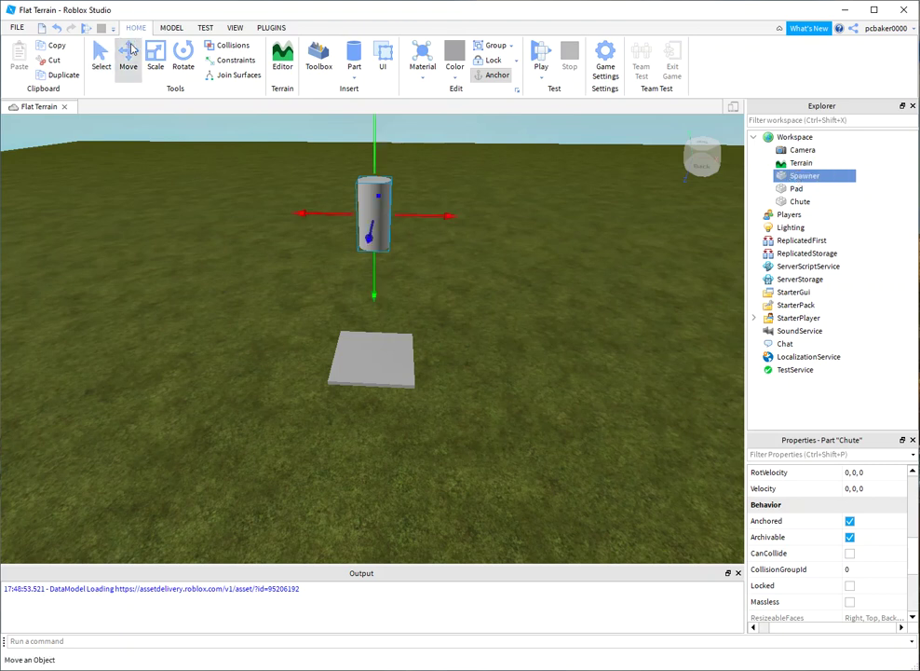
pyautogui.moveTo(365, 195); pyautogui.dragTo(365, 269)
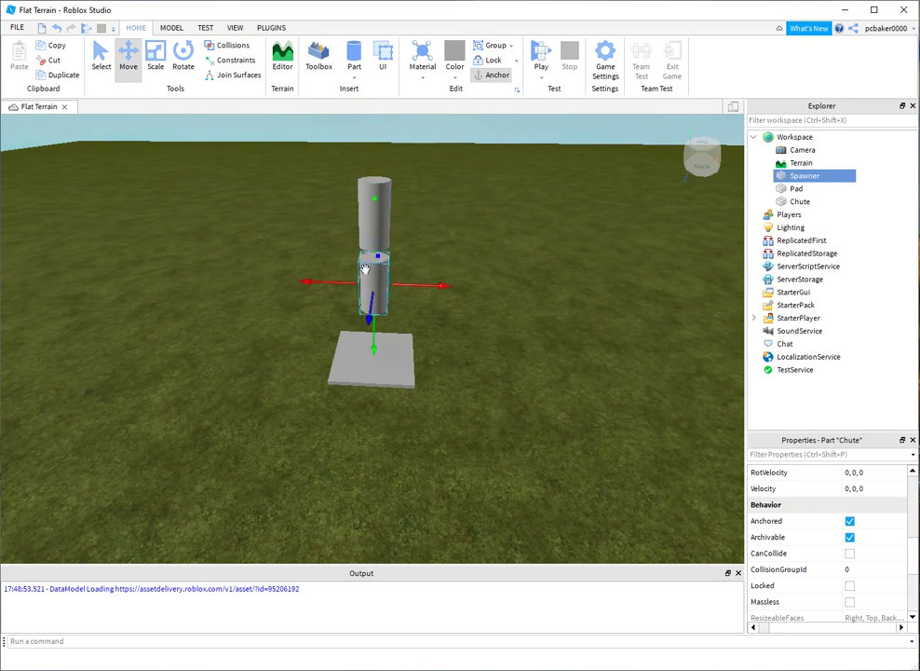
# Step: Flatten Spawner into a thin disc at the Chute's base and turn Collisions off
pyautogui.click(155, 57)
pyautogui.moveTo(376, 322); pyautogui.dragTo(376, 277)
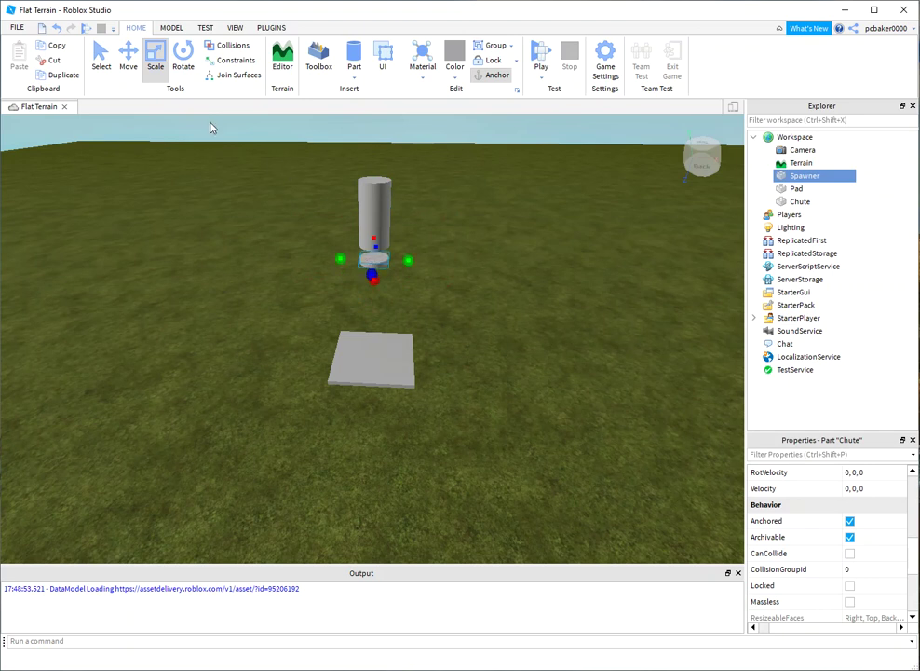
pyautogui.click(127, 58)
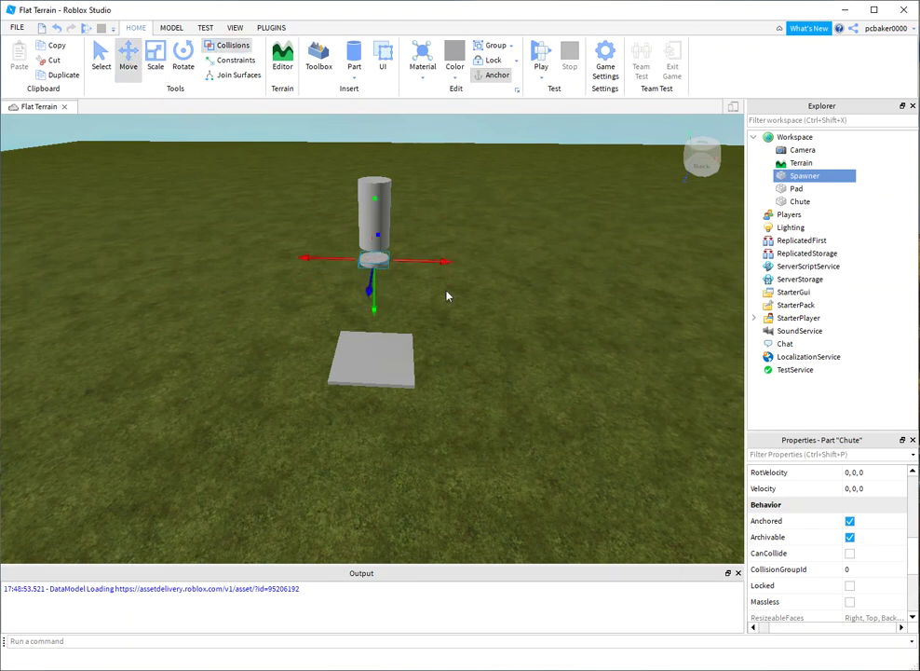
pyautogui.moveTo(368, 309); pyautogui.dragTo(369, 293)
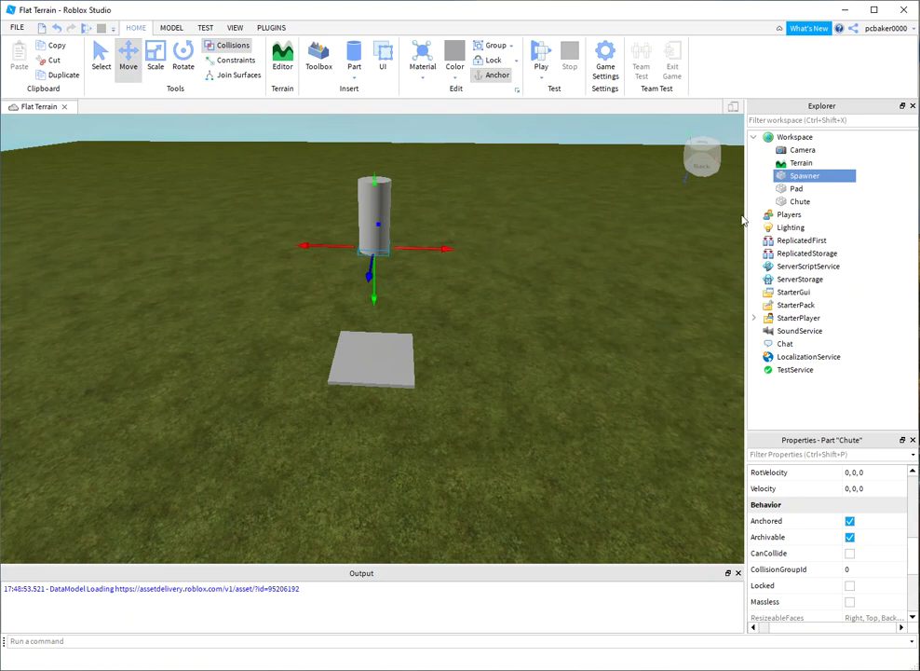
pyautogui.click(220, 45)
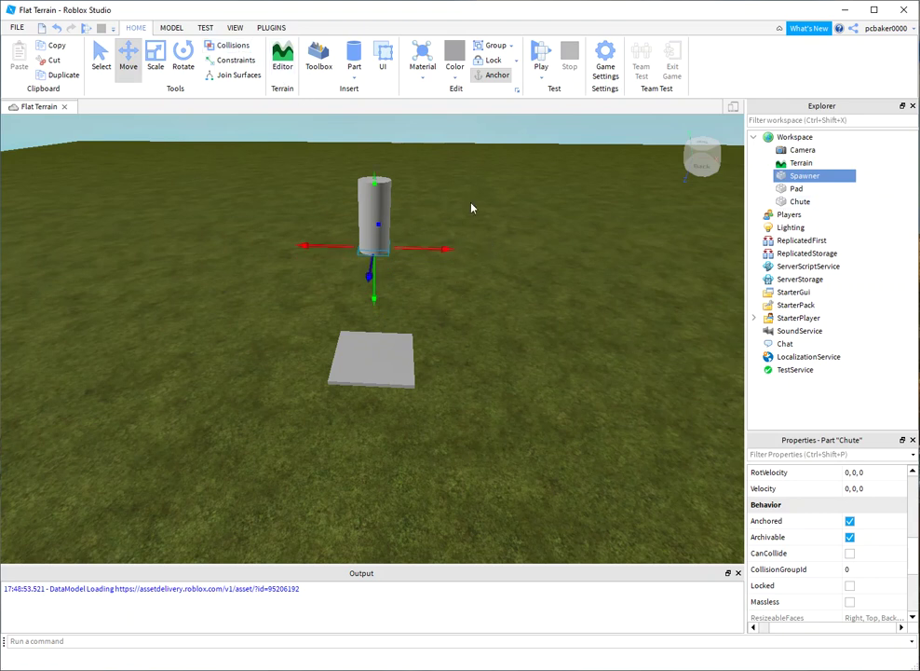
# Step: Set the Spawner's BrickColor to Deep orange and review its Behavior settings
pyautogui.scroll(5, 877, 503)
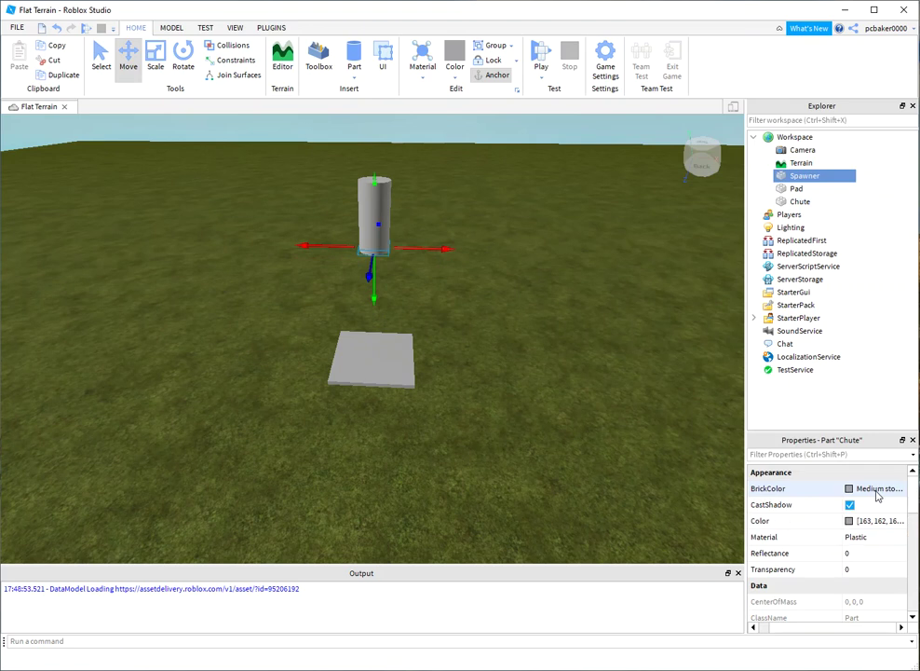
pyautogui.click(877, 496)
pyautogui.click(778, 355)
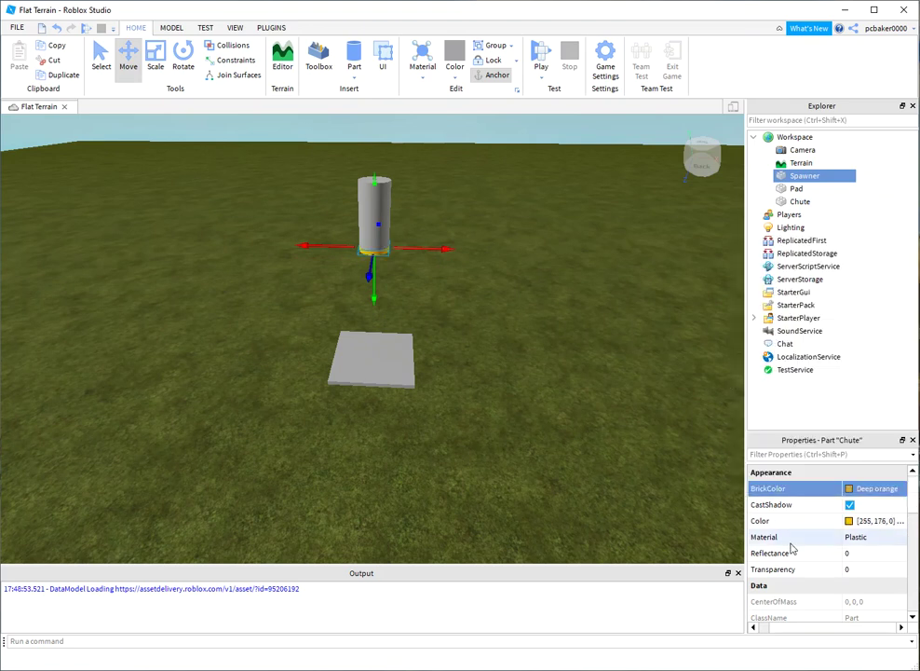
pyautogui.scroll(-3, 829, 543)
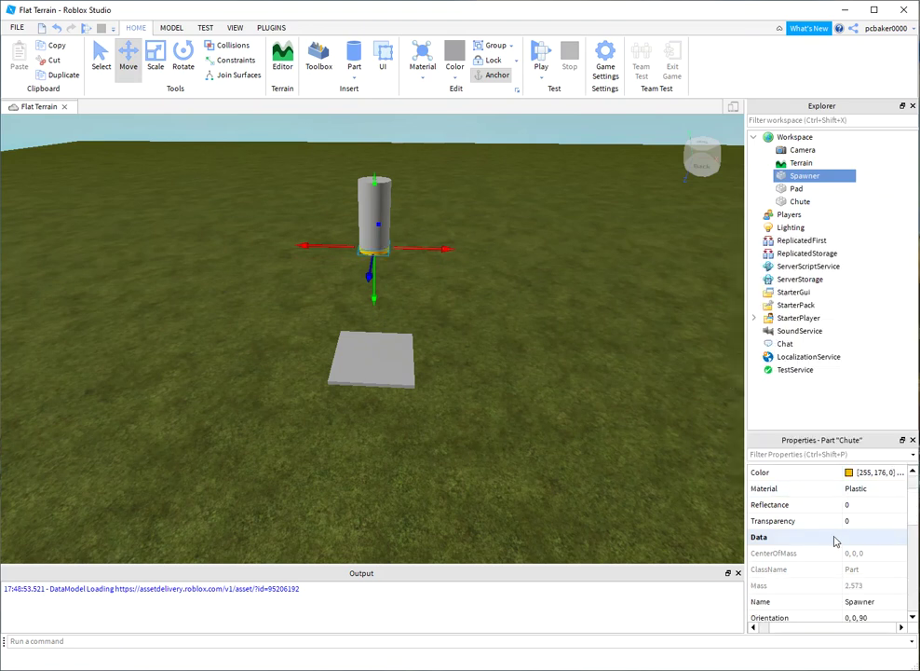
pyautogui.scroll(-3, 839, 544)
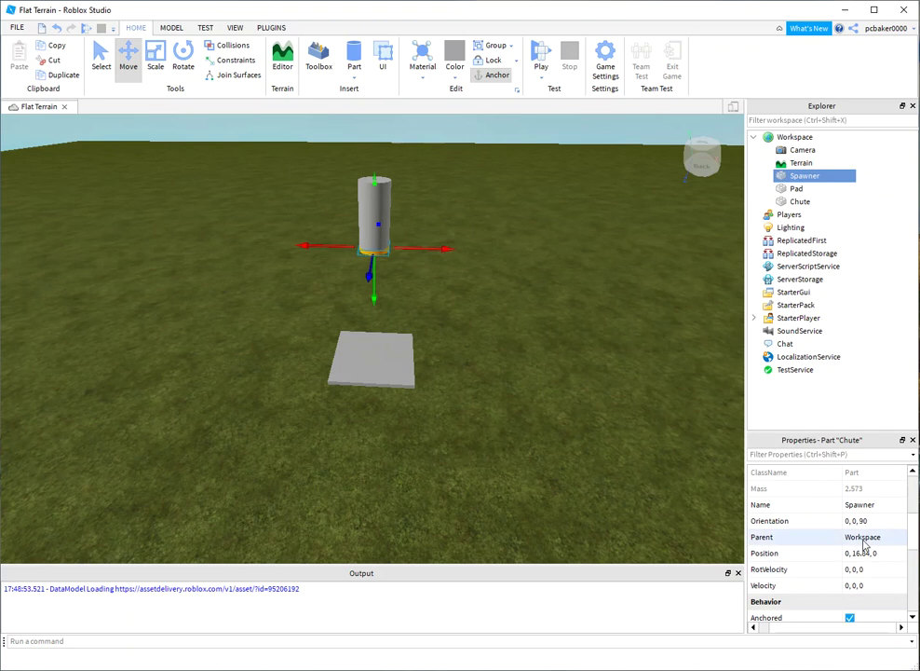
pyautogui.scroll(-3, 858, 577)
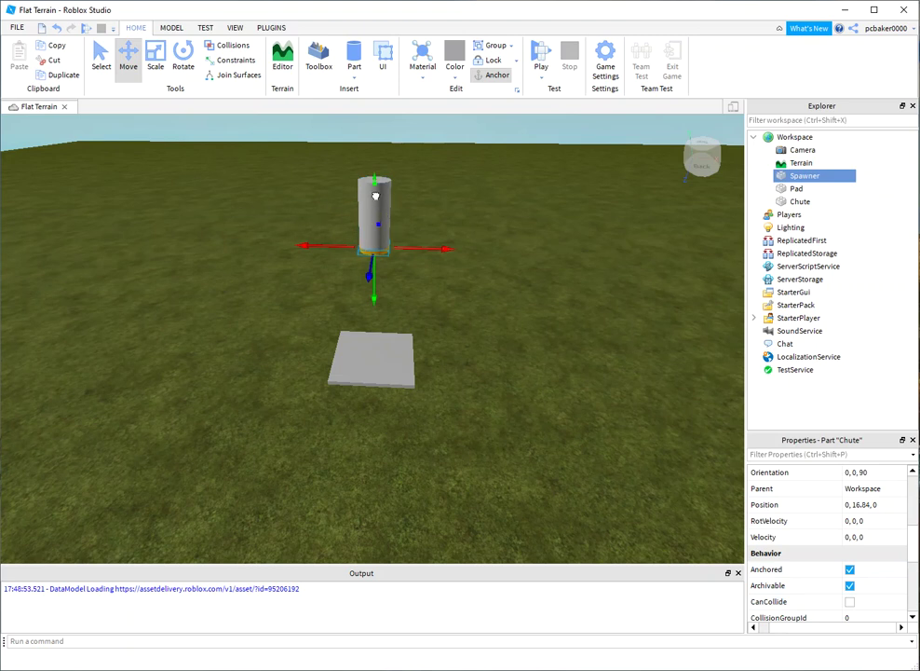
# Step: Duplicate the Chute and name the copy Pipe
pyautogui.click(803, 202)
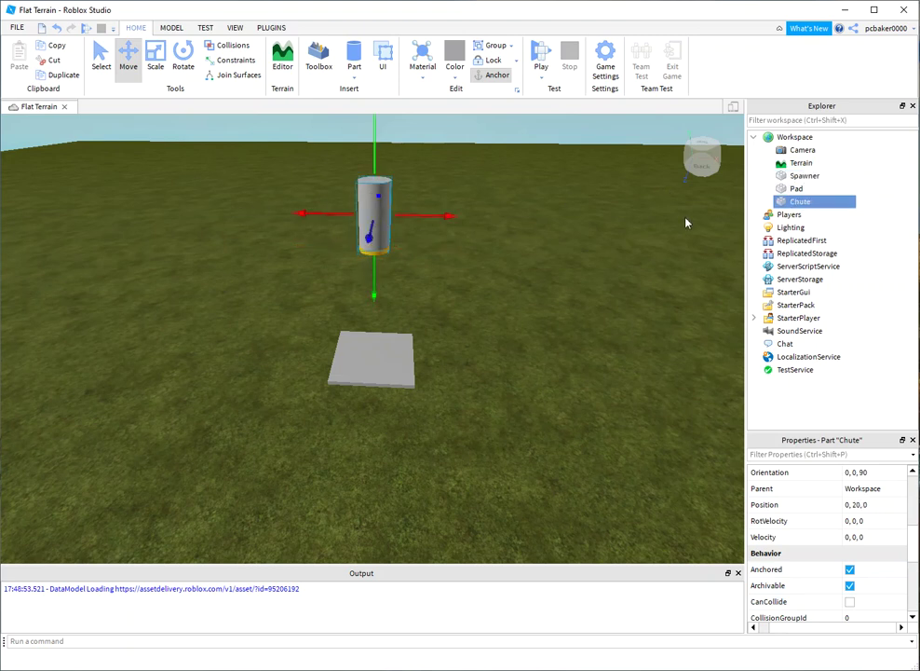
pyautogui.hotkey('ctrl', 'd')
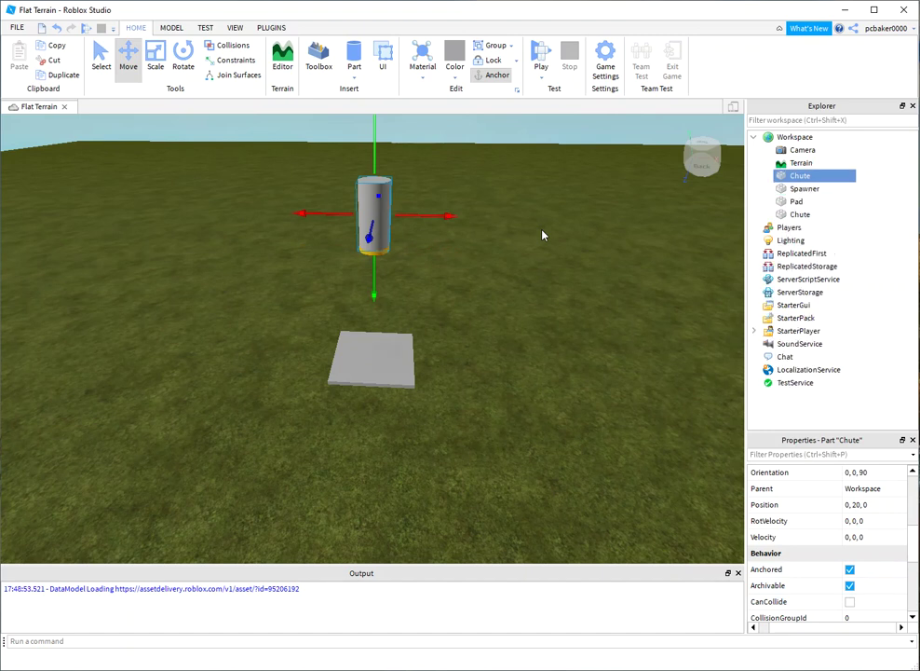
pyautogui.doubleClick(816, 176)
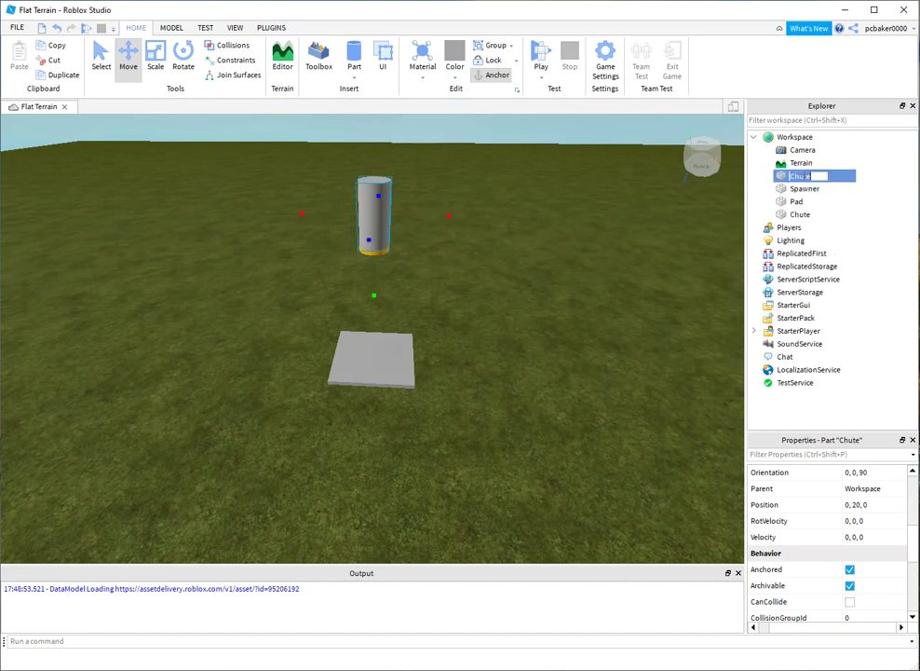
pyautogui.write('Pipe')
pyautogui.press('Return')
# Step: Rotate the Pipe horizontal and raise it near the Chute's top
pyautogui.click(183, 56)
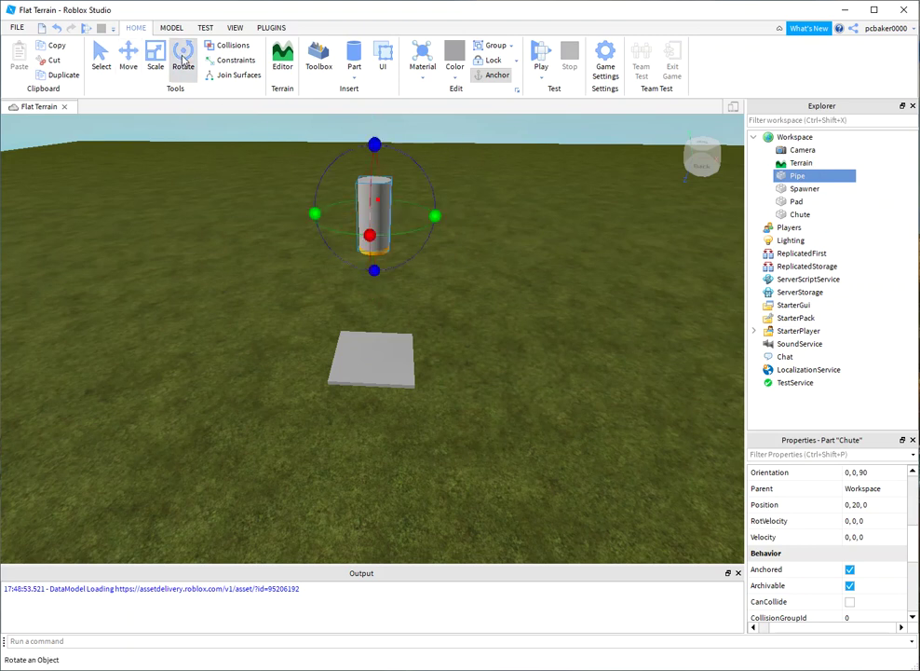
pyautogui.moveTo(370, 147); pyautogui.dragTo(312, 219)
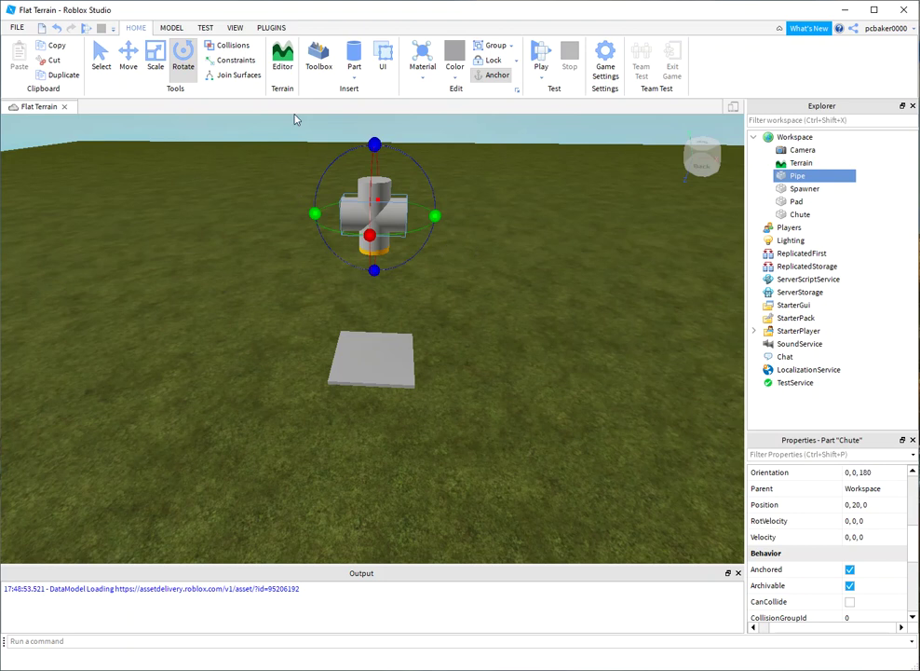
pyautogui.click(128, 55)
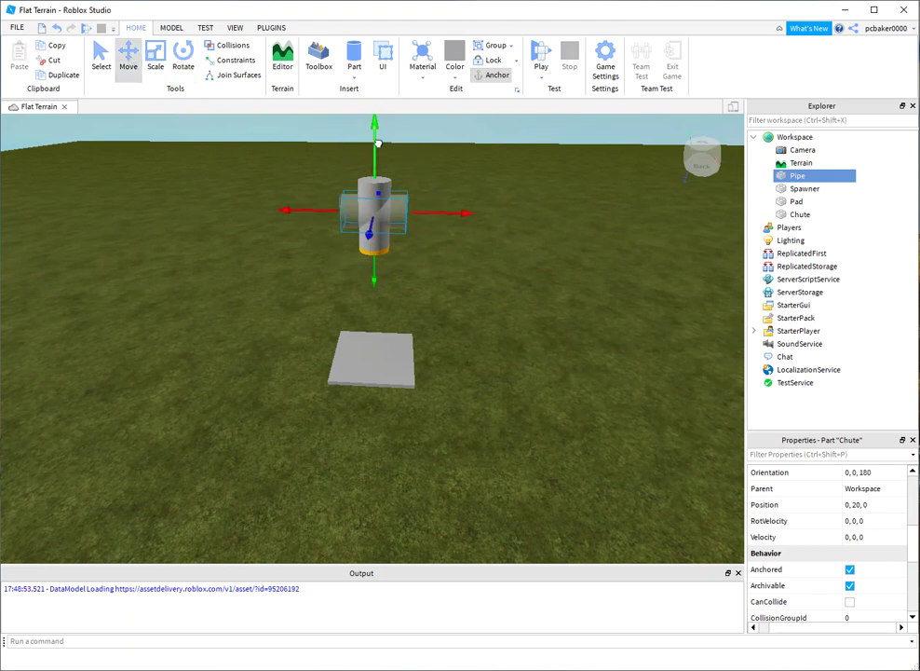
pyautogui.moveTo(378, 143); pyautogui.dragTo(377, 128)
pyautogui.moveTo(464, 205); pyautogui.dragTo(377, 202)
# Step: Lengthen the Pipe to size 10, 3, 3 and slide it flush against the Chute
pyautogui.scroll(-4, 855, 578)
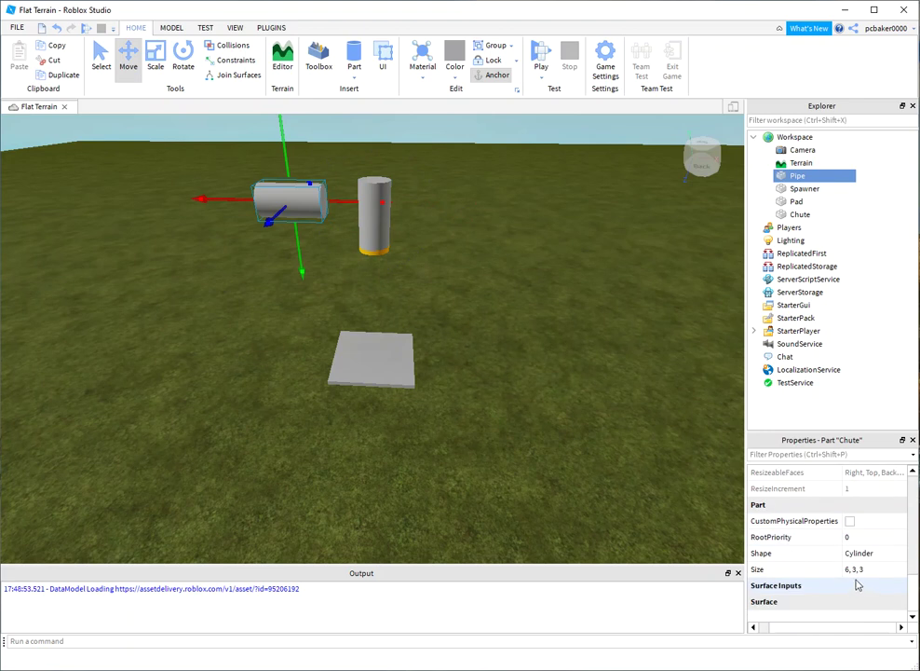
pyautogui.click(852, 569)
pyautogui.click(850, 569)
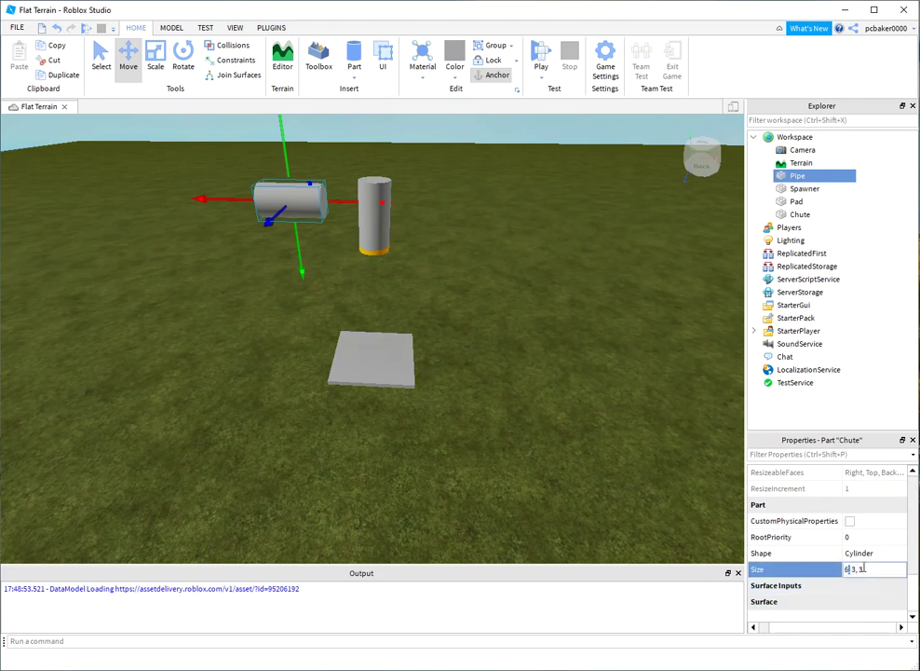
pyautogui.press('BackSpace')
pyautogui.write('10')
pyautogui.press('Return')
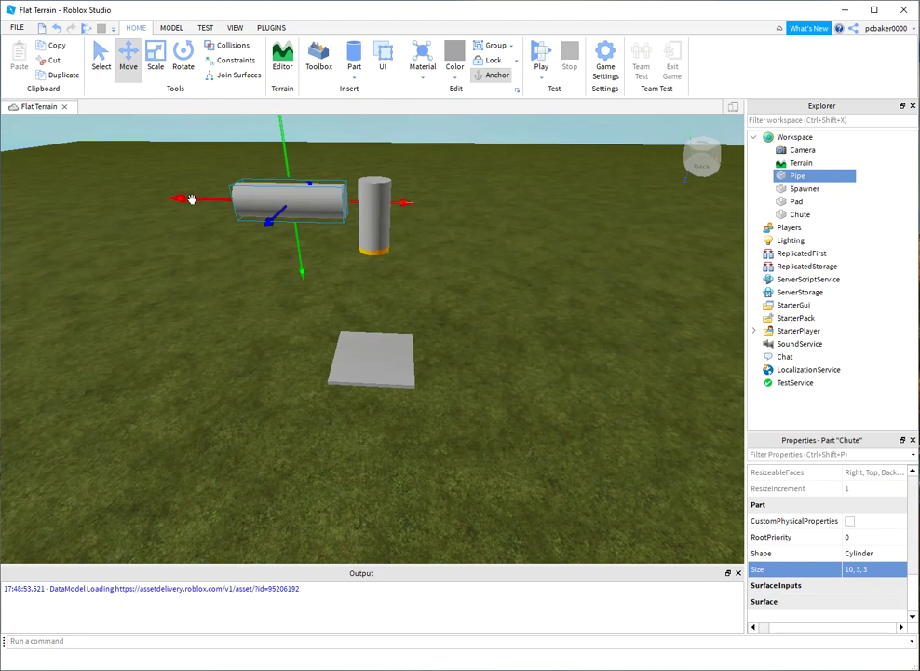
pyautogui.moveTo(190, 199); pyautogui.dragTo(210, 205)
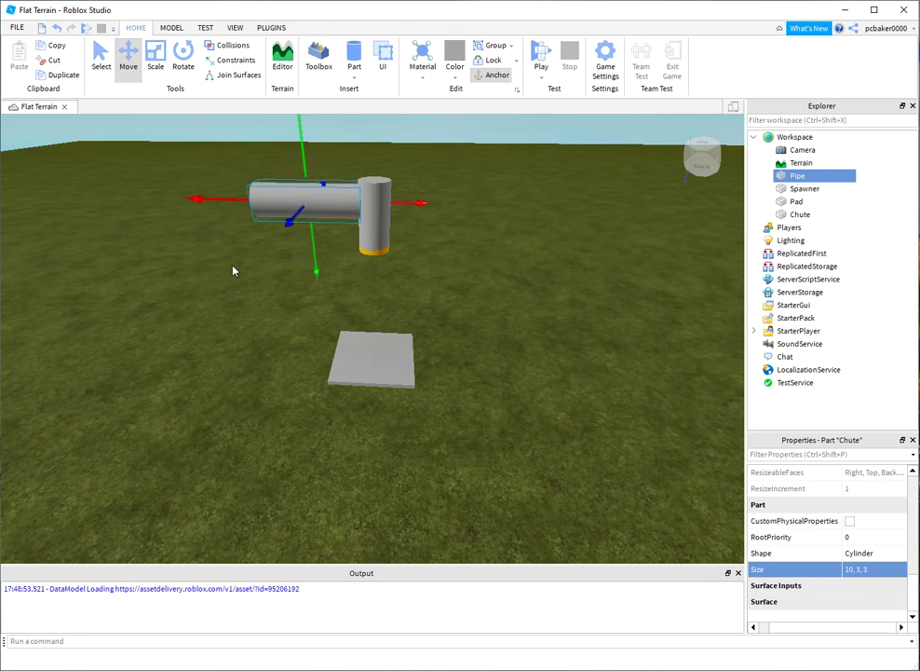
pyautogui.moveTo(232, 269); pyautogui.dragTo(241, 266, button='right')
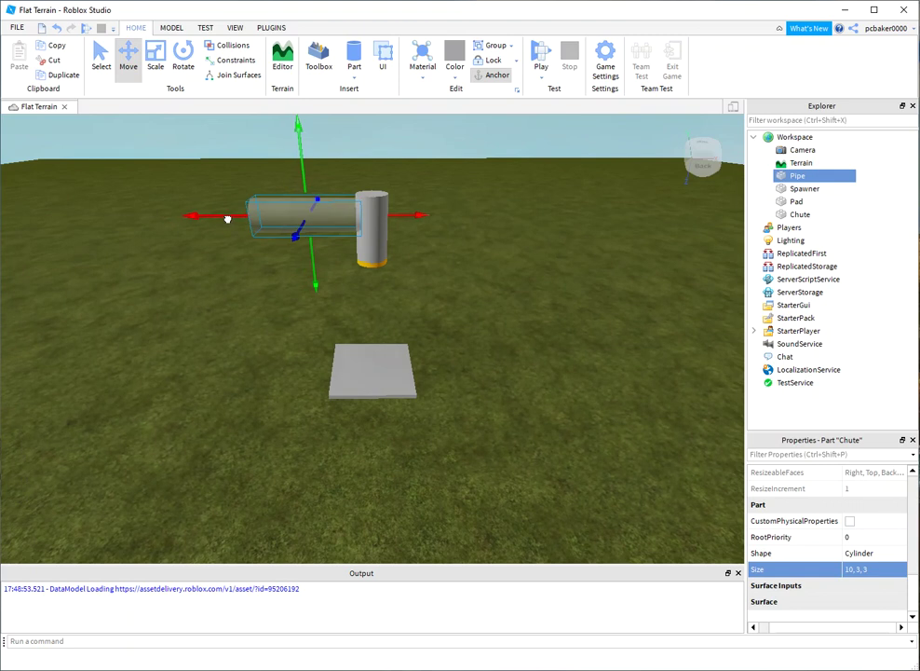
pyautogui.click(374, 241)
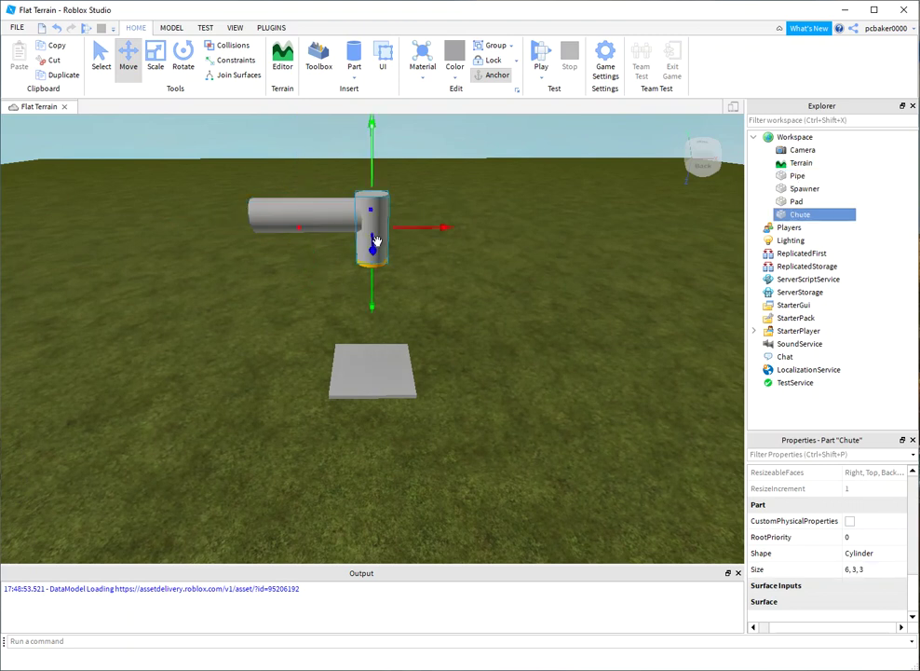
# Step: Duplicate the Chute, move it to the Pipe's far end, and resize it to 10, 10, 10
pyautogui.hotkey('ctrl', 'd')
pyautogui.moveTo(442, 228); pyautogui.dragTo(276, 228)
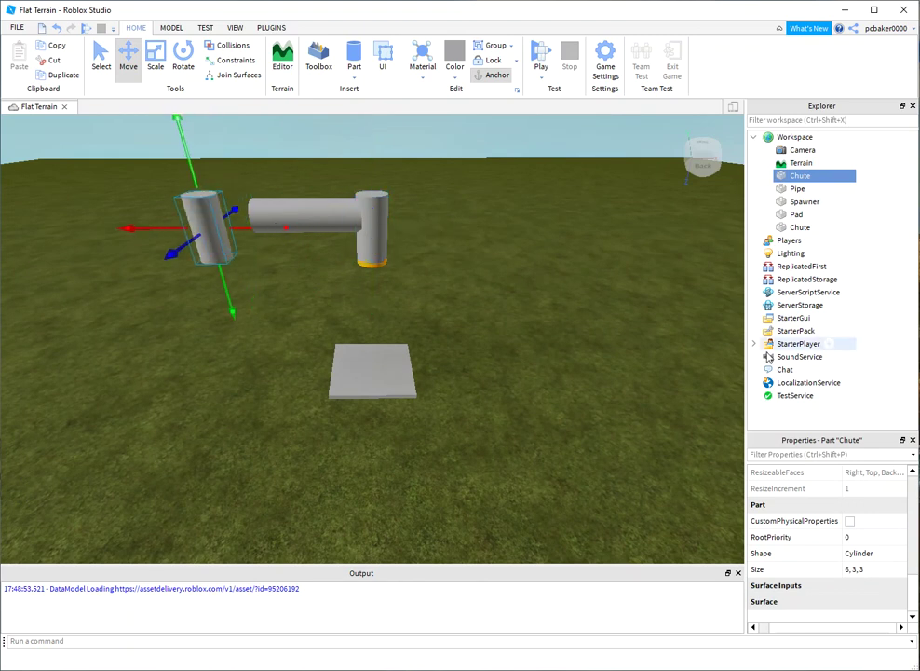
pyautogui.click(876, 569)
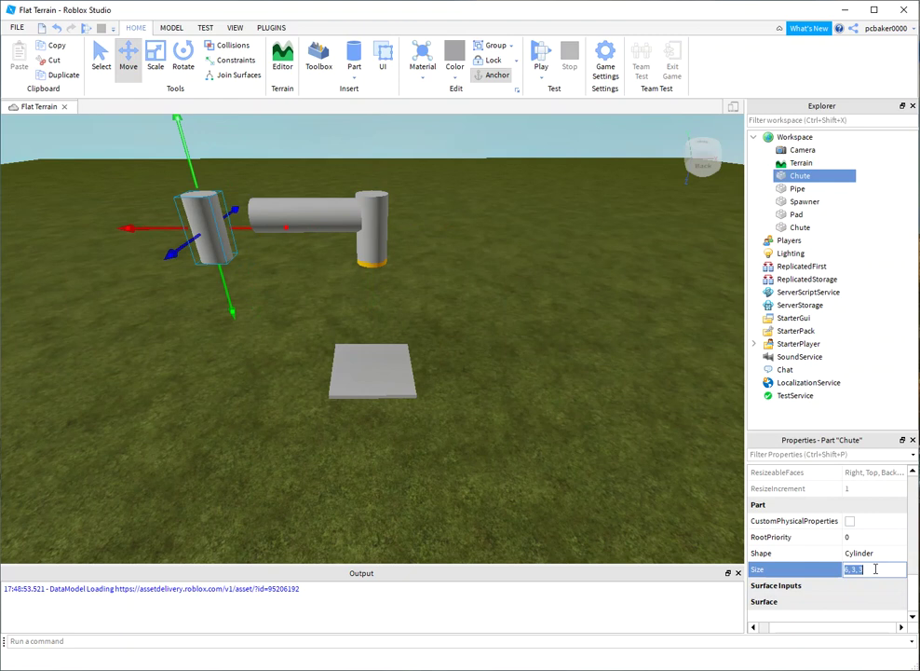
pyautogui.write('10')
pyautogui.press('Return')
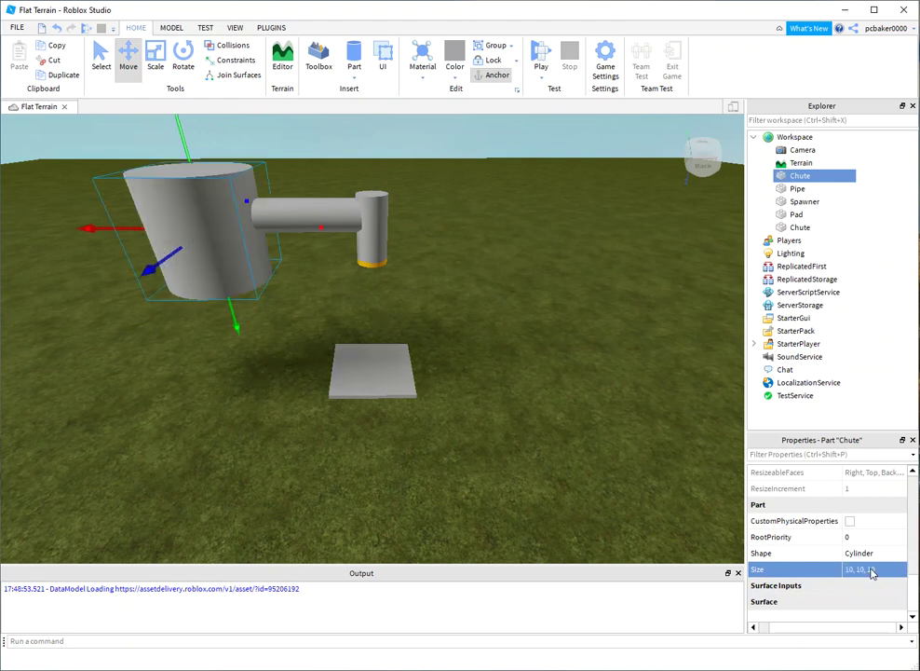
pyautogui.moveTo(564, 437); pyautogui.dragTo(562, 435, button='right')
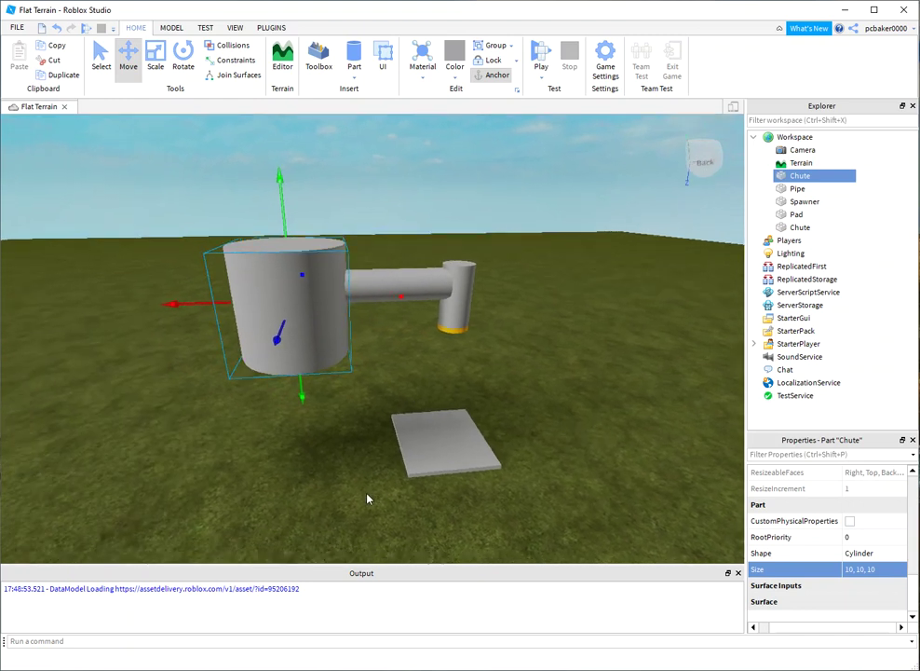
pyautogui.moveTo(367, 499); pyautogui.dragTo(366, 498, button='right')
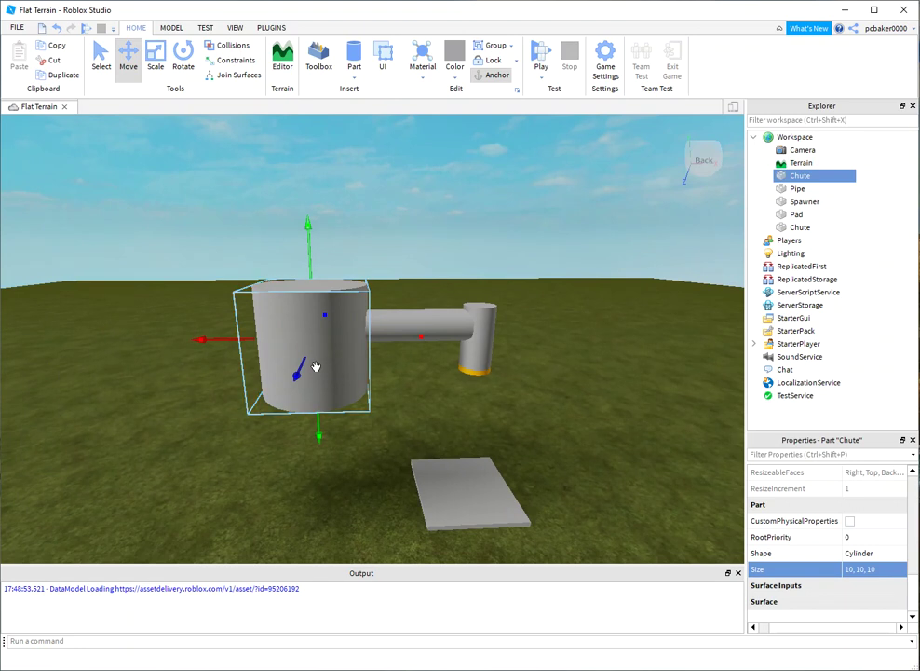
pyautogui.hotkey('ctrl', 'd')
# Step: Move the tank copy beneath the tank and reshape it into an 18, 2, 2 column
pyautogui.moveTo(312, 288); pyautogui.dragTo(304, 319)
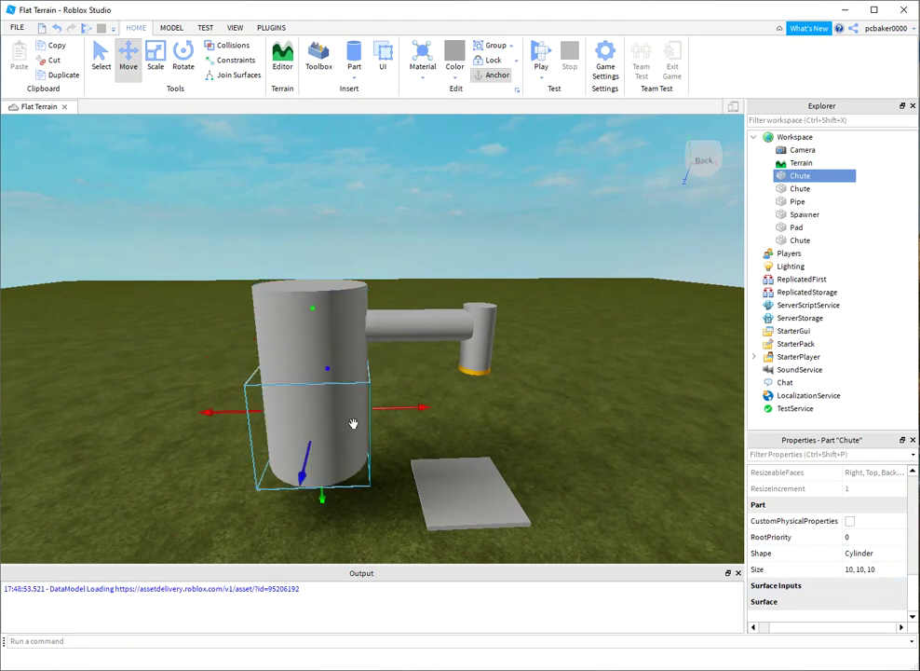
pyautogui.click(885, 569)
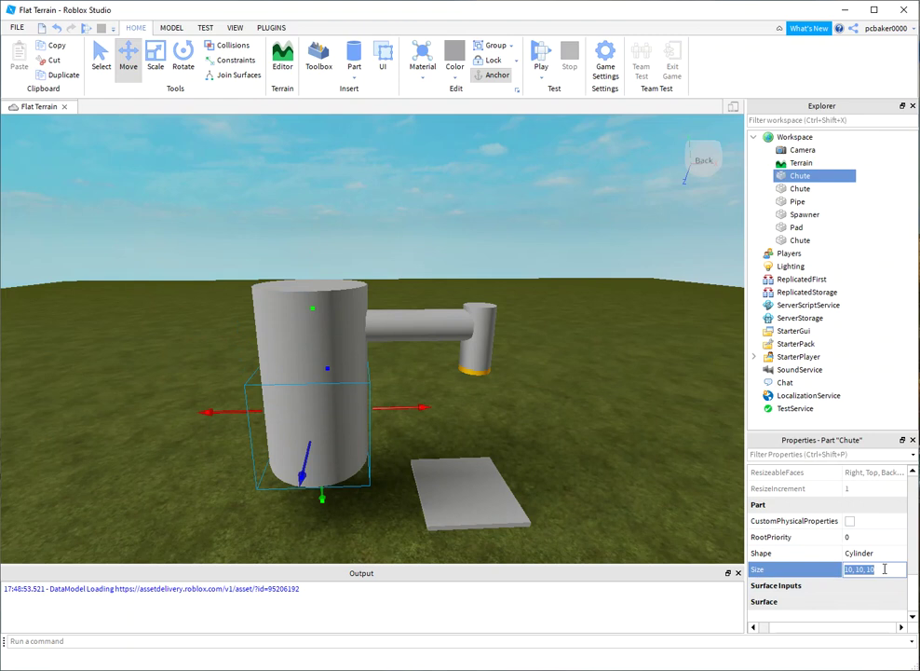
pyautogui.write('10, 2, 2')
pyautogui.press('Return')
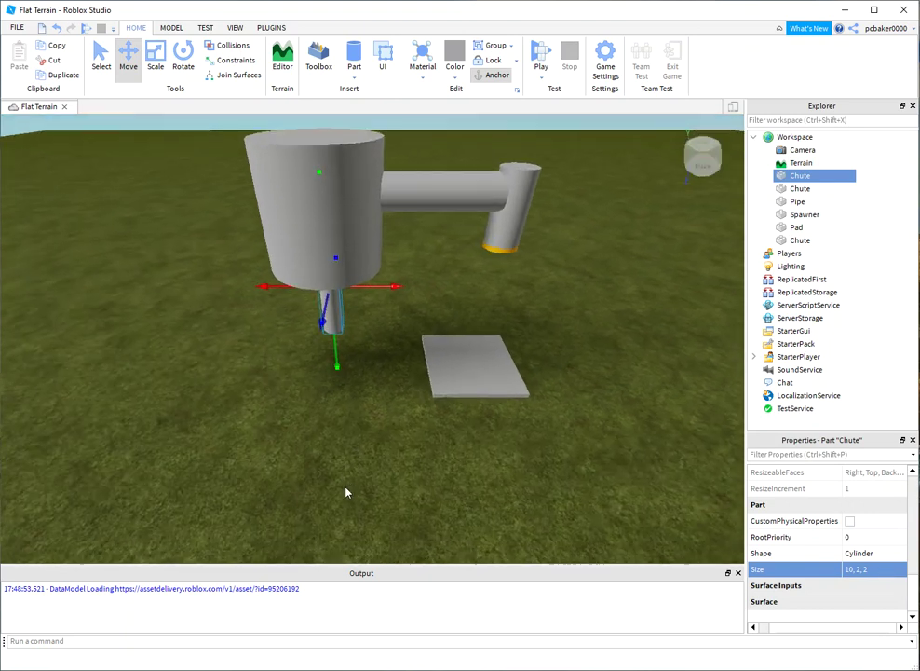
pyautogui.press('f')
pyautogui.moveTo(344, 490); pyautogui.dragTo(319, 477, button='right')
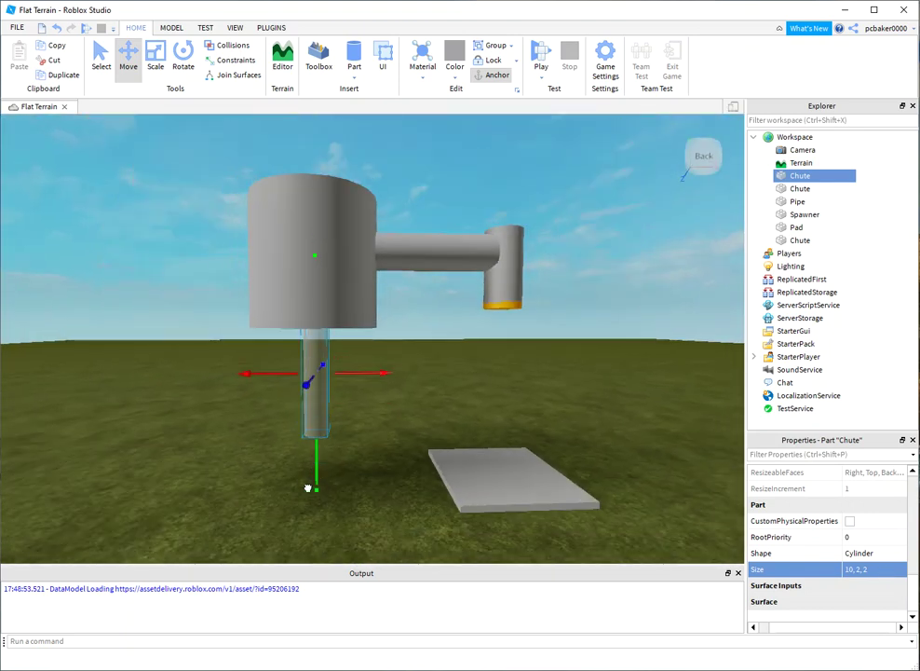
pyautogui.moveTo(308, 488); pyautogui.dragTo(317, 524)
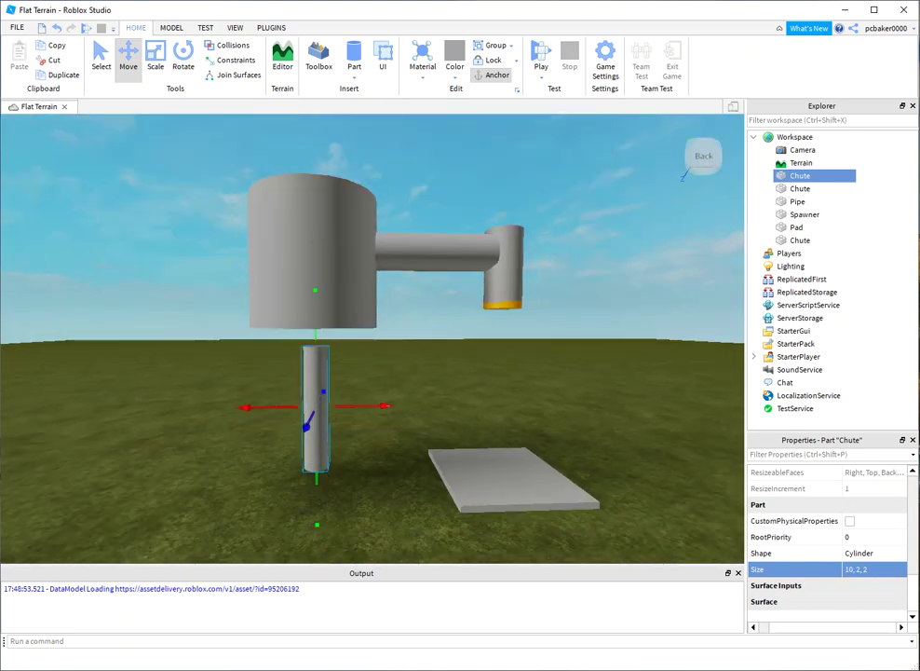
pyautogui.click(857, 569)
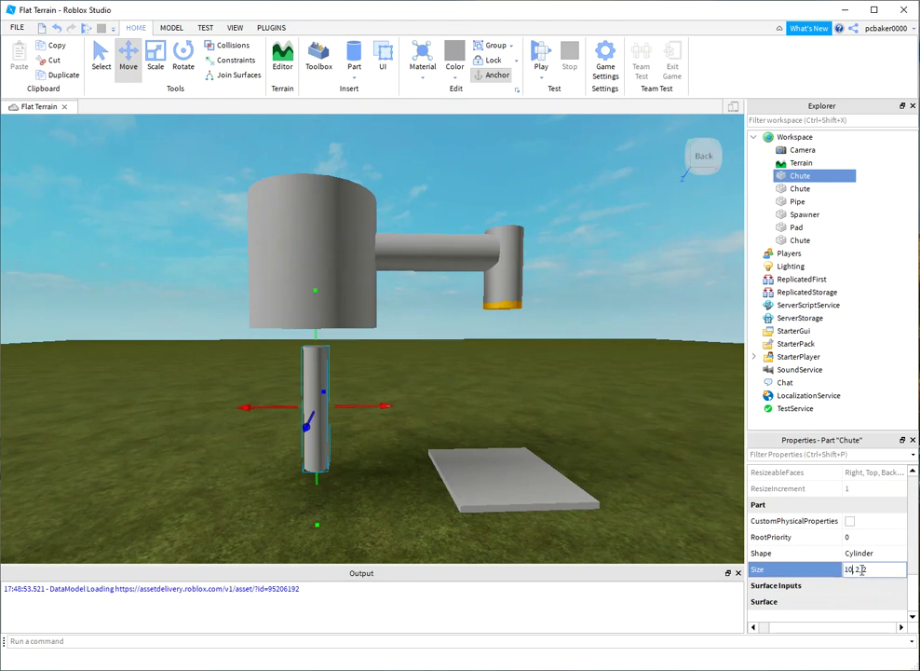
pyautogui.press('Return')
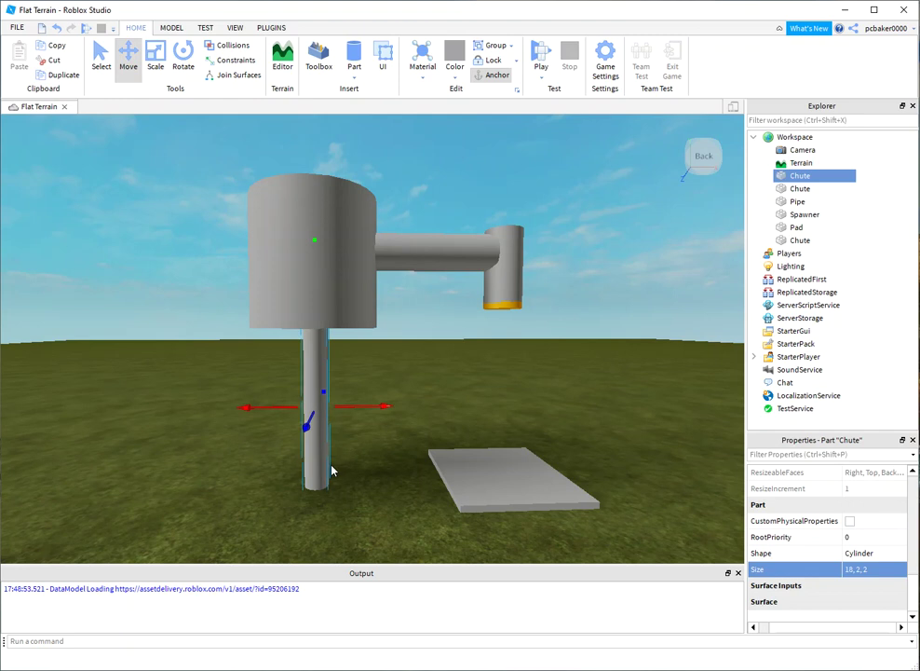
pyautogui.scroll(-4, 353, 484)
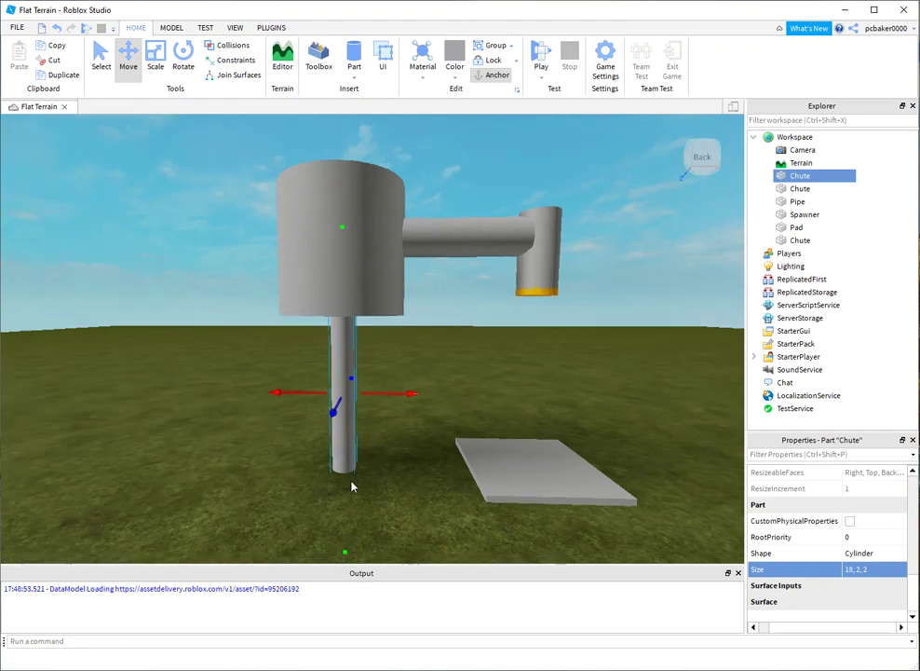
pyautogui.scroll(-1, 351, 479)
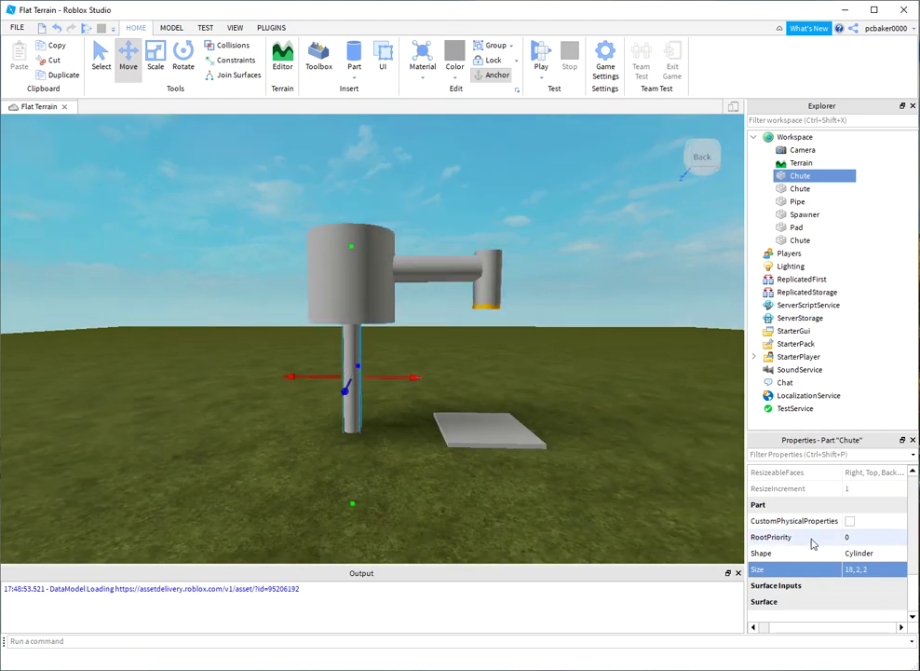
# Step: Rename the 18, 2, 2 column 'Support' and the 10, 10, 10 cylinder 'Tank' in Explorer
pyautogui.click(799, 178)
pyautogui.write('S')
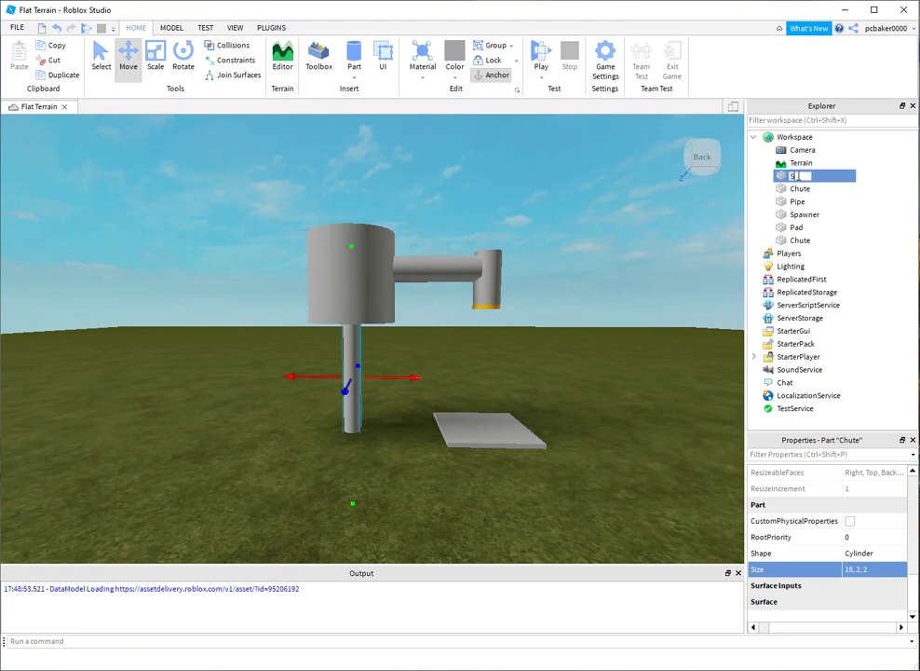
pyautogui.write('upport')
pyautogui.press('Return')
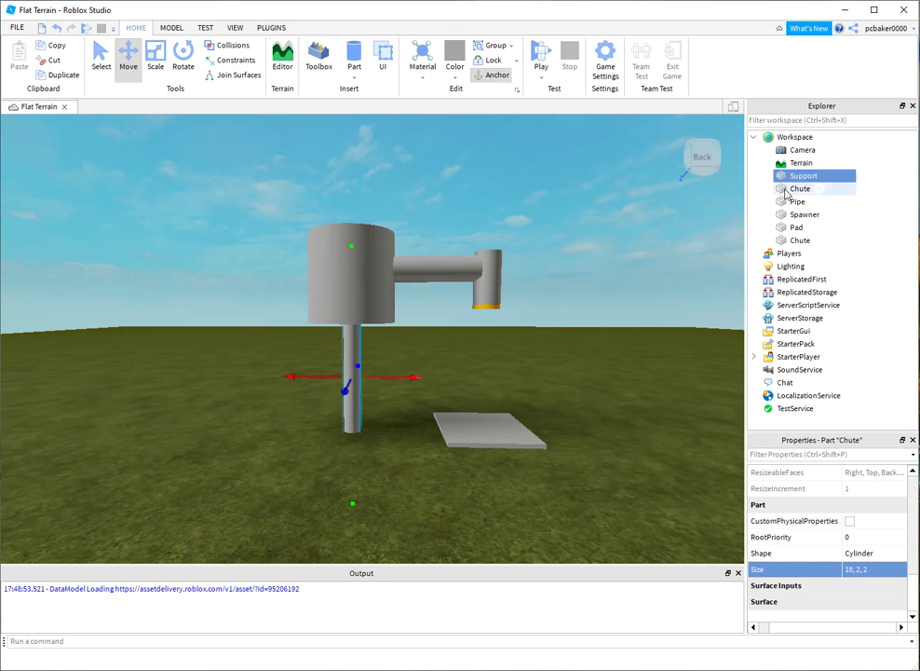
pyautogui.click(793, 242)
pyautogui.click(797, 191)
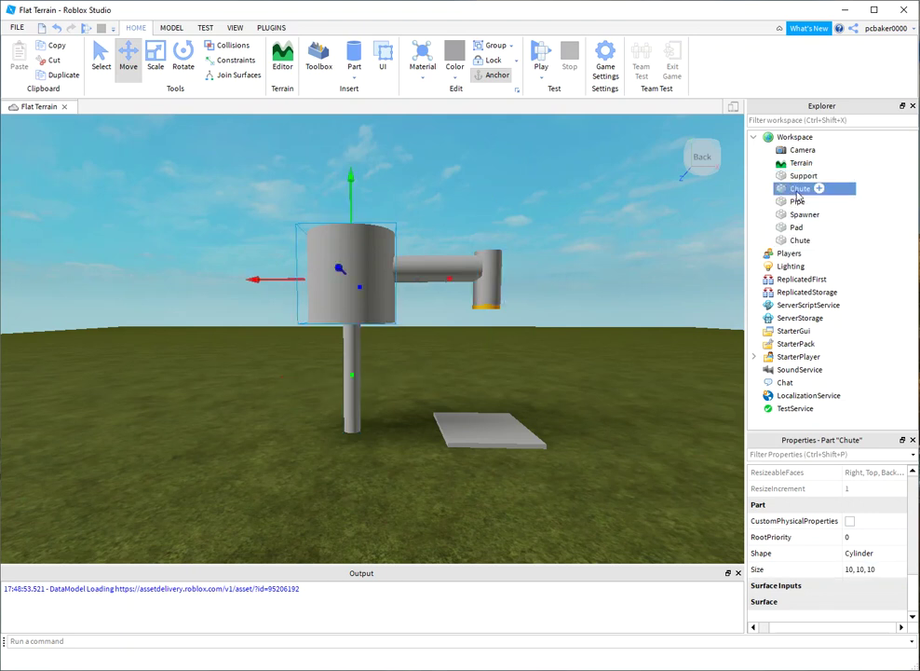
pyautogui.click(798, 191)
pyautogui.write('Tank')
pyautogui.press('Return')
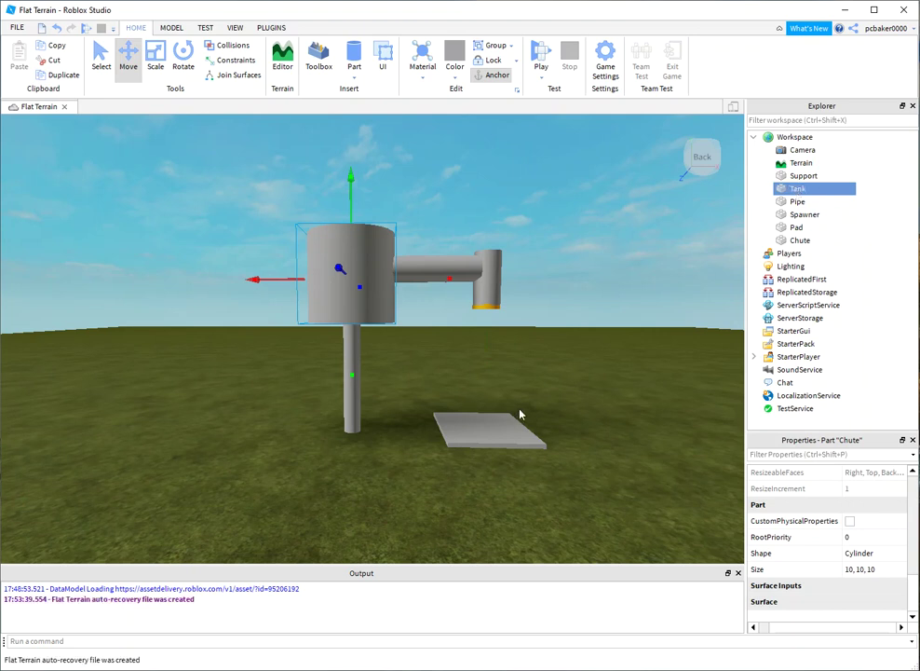
pyautogui.click(803, 175)
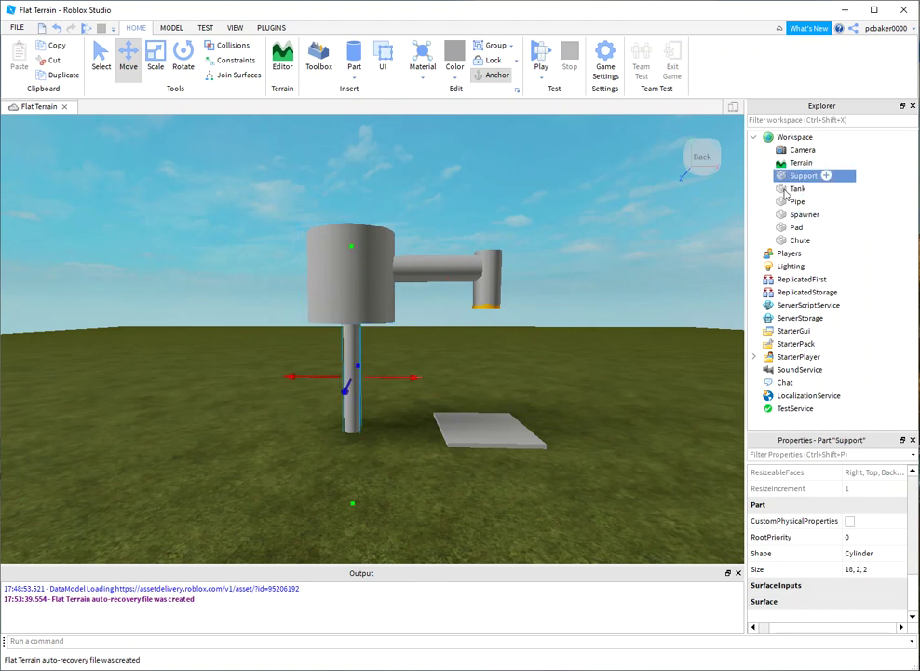
# Step: Select all six parts, Support through Chute, and tick Anchored
pyautogui.keyDown('shift'); pyautogui.click(791, 240); pyautogui.keyUp('shift')
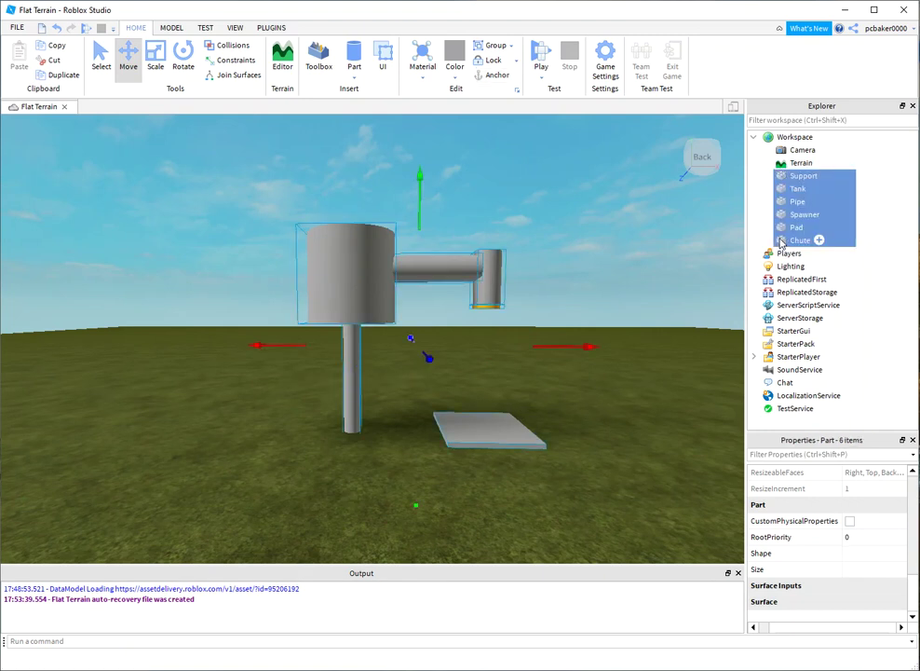
pyautogui.scroll(3, 835, 542)
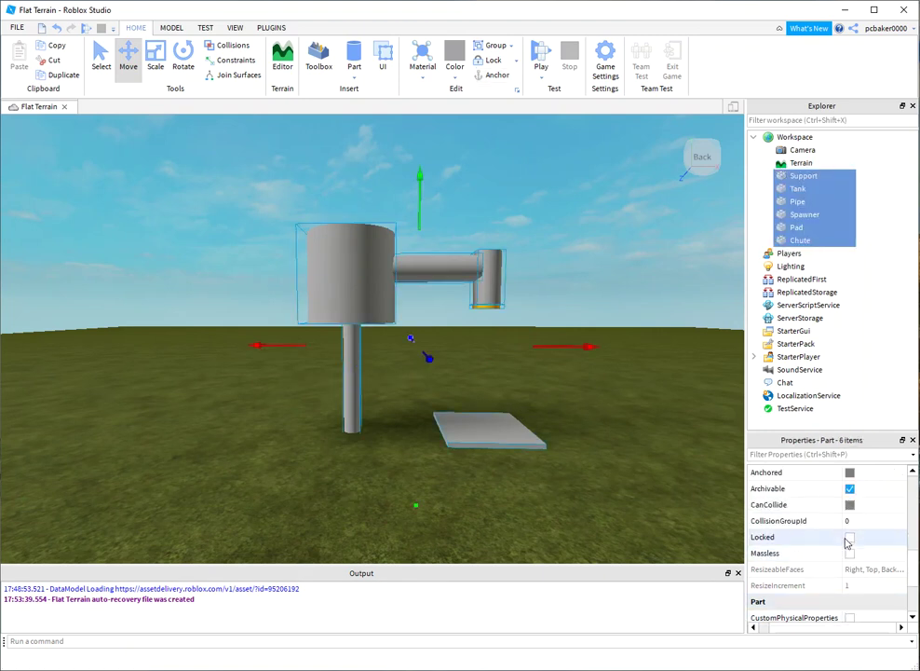
pyautogui.click(850, 473)
pyautogui.click(849, 473)
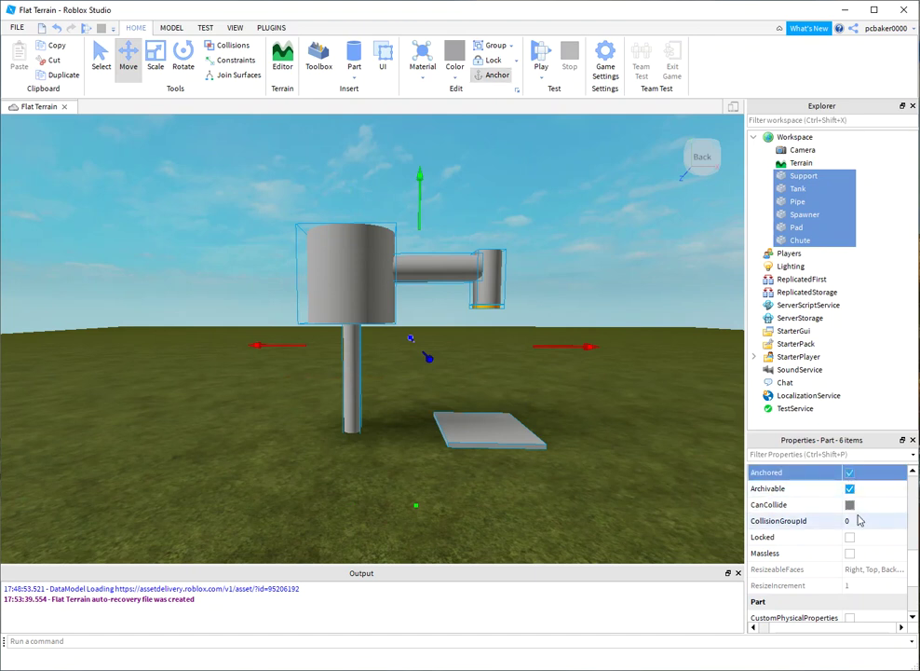
pyautogui.click(803, 176)
pyautogui.click(803, 176)
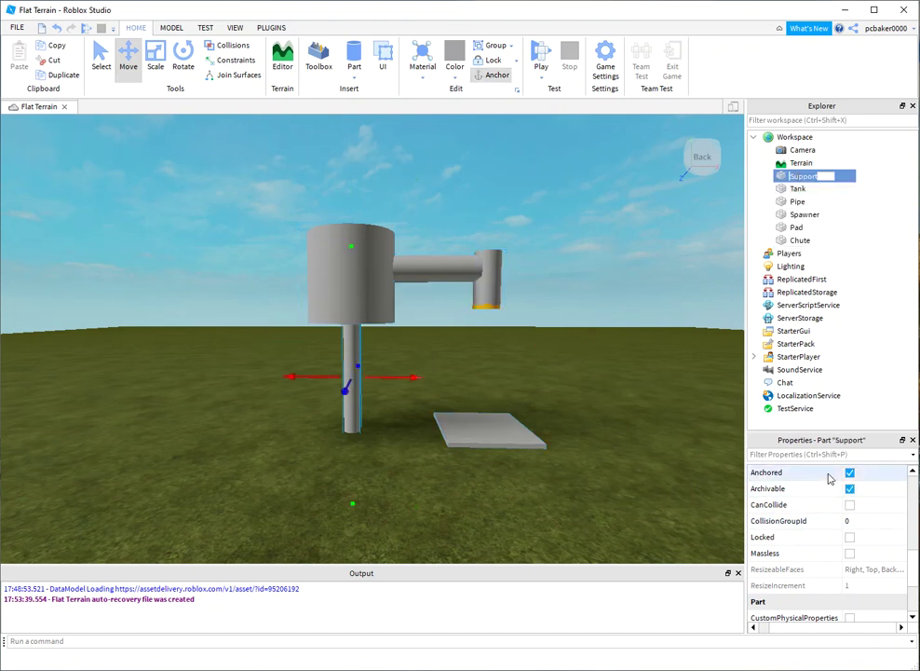
pyautogui.press('Escape')
# Step: Turn on CanCollide for the Tank, then review the Pipe, Spawner and Chute settings
pyautogui.click(797, 190)
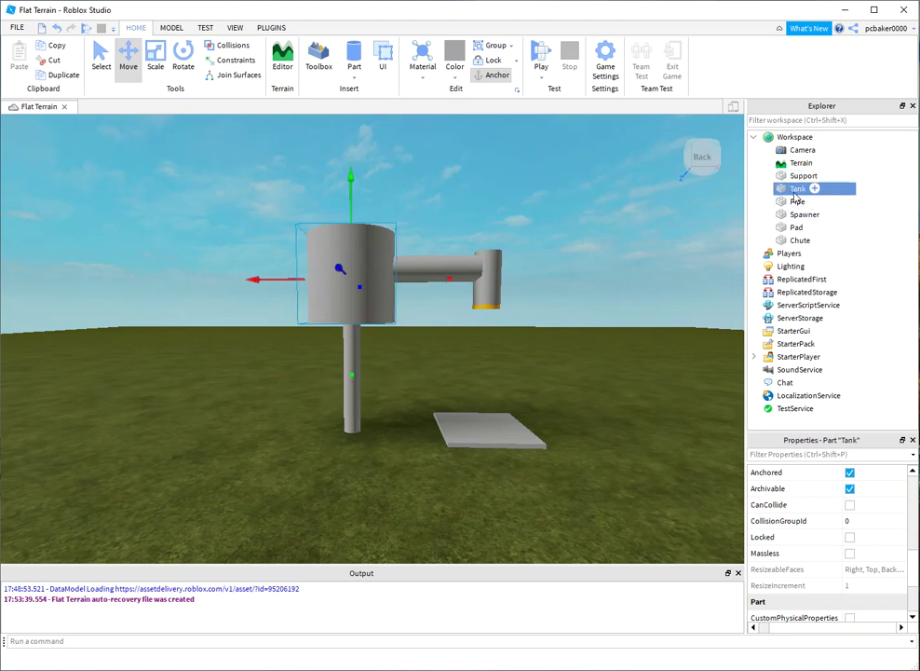
pyautogui.click(850, 504)
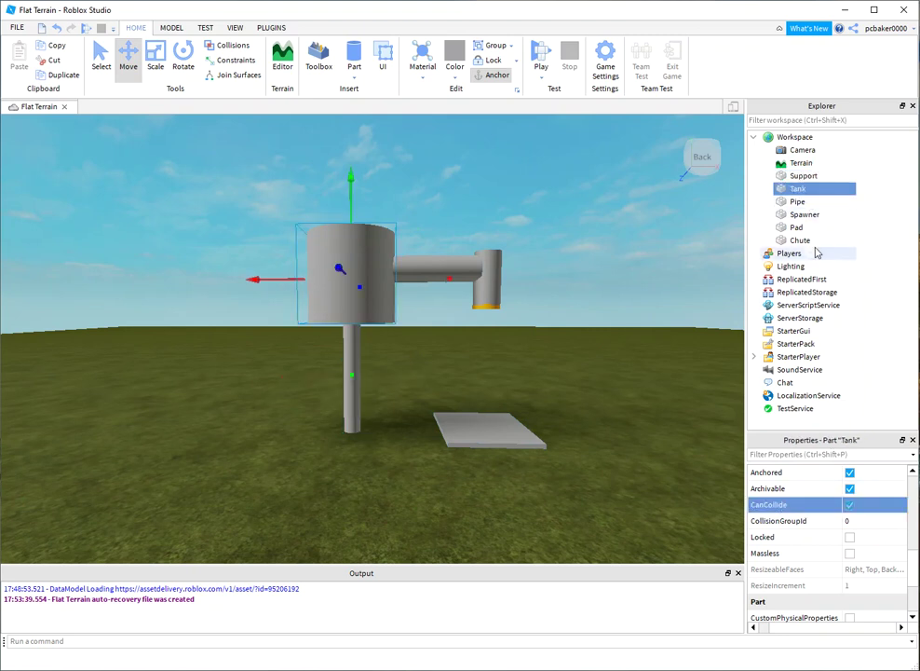
pyautogui.click(798, 203)
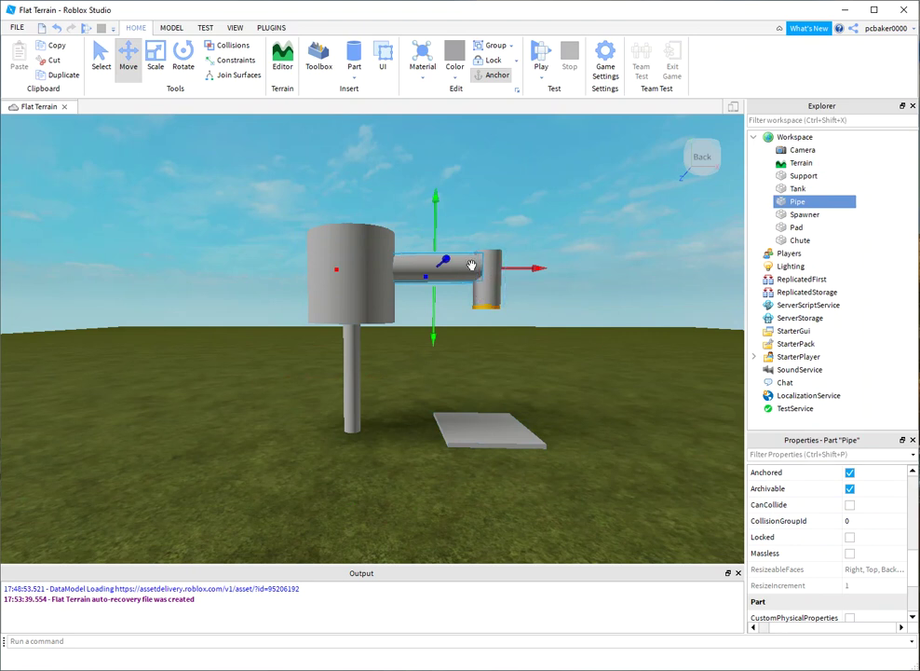
pyautogui.click(801, 214)
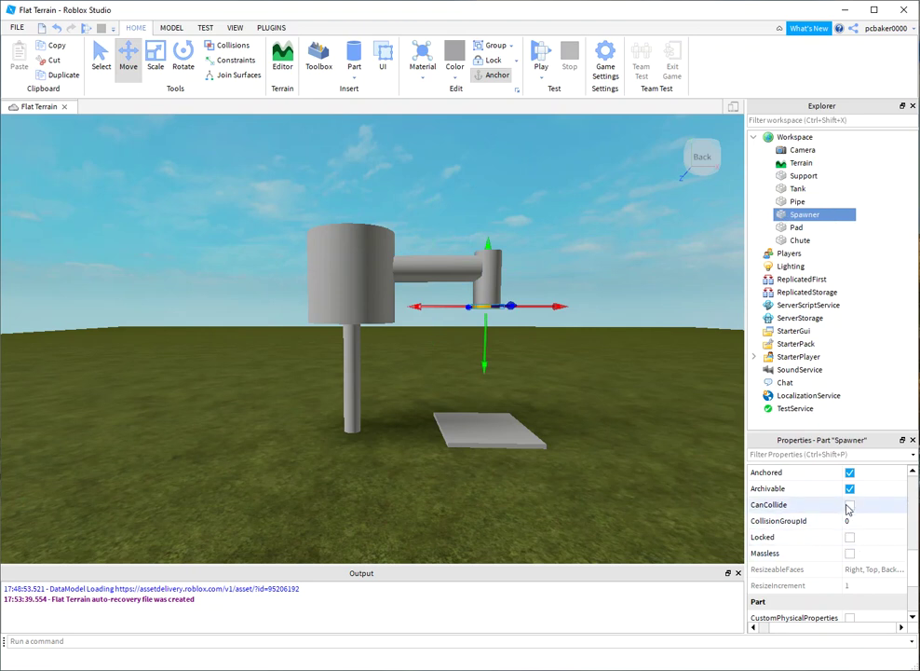
pyautogui.click(799, 241)
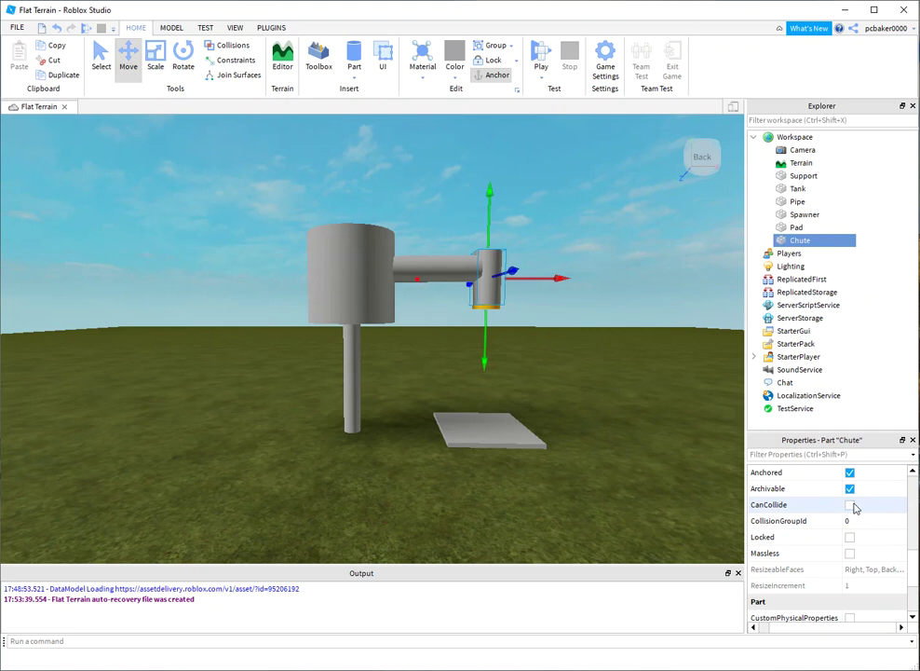
pyautogui.moveTo(665, 474); pyautogui.dragTo(706, 425, button='middle')
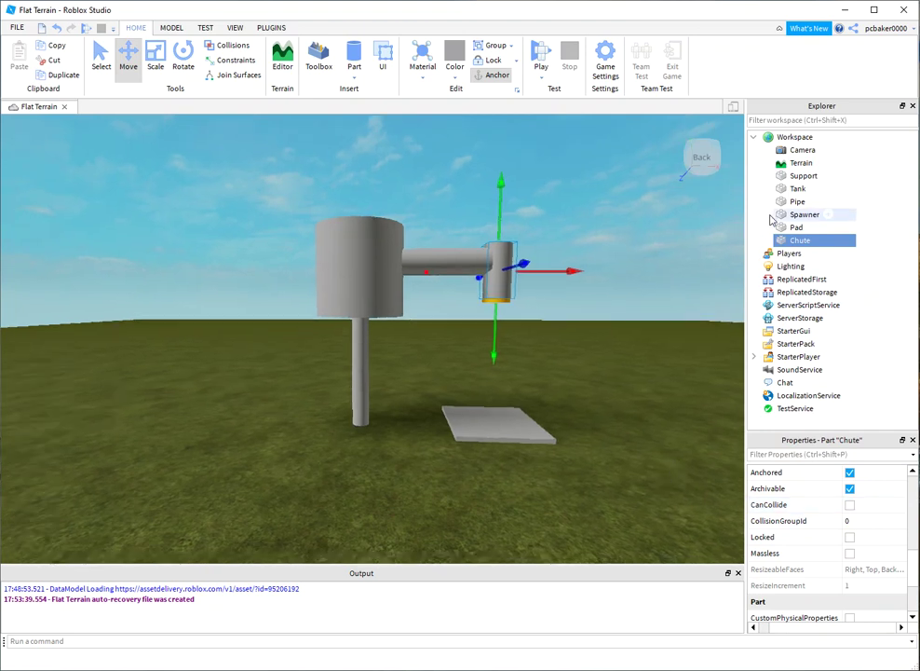
pyautogui.keyDown('shift'); pyautogui.click(799, 176); pyautogui.keyUp('shift')
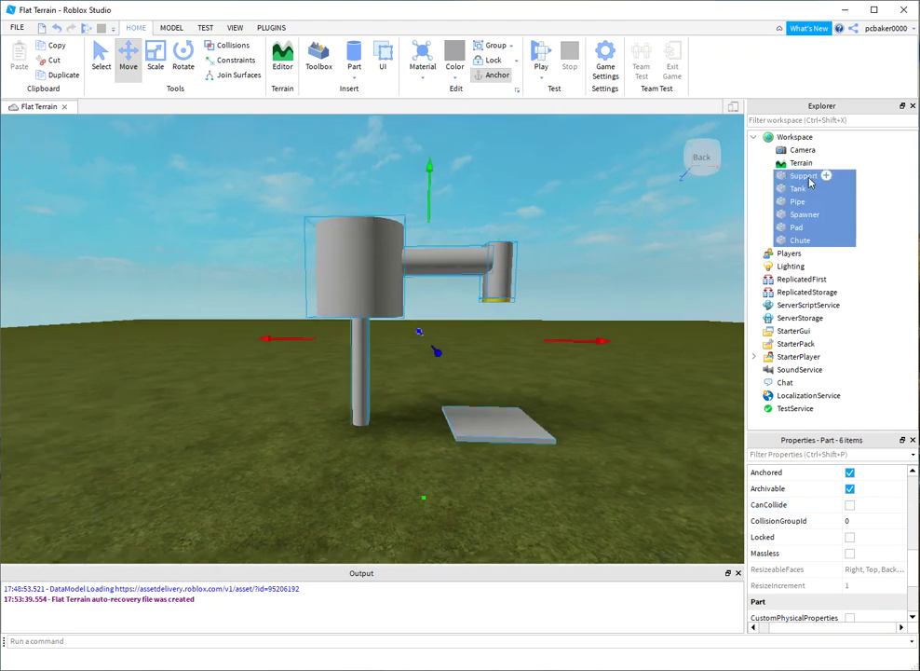
# Step: Group the six selected parts into a model named ZMachine, then select its Spawner part
pyautogui.rightClick(807, 217)
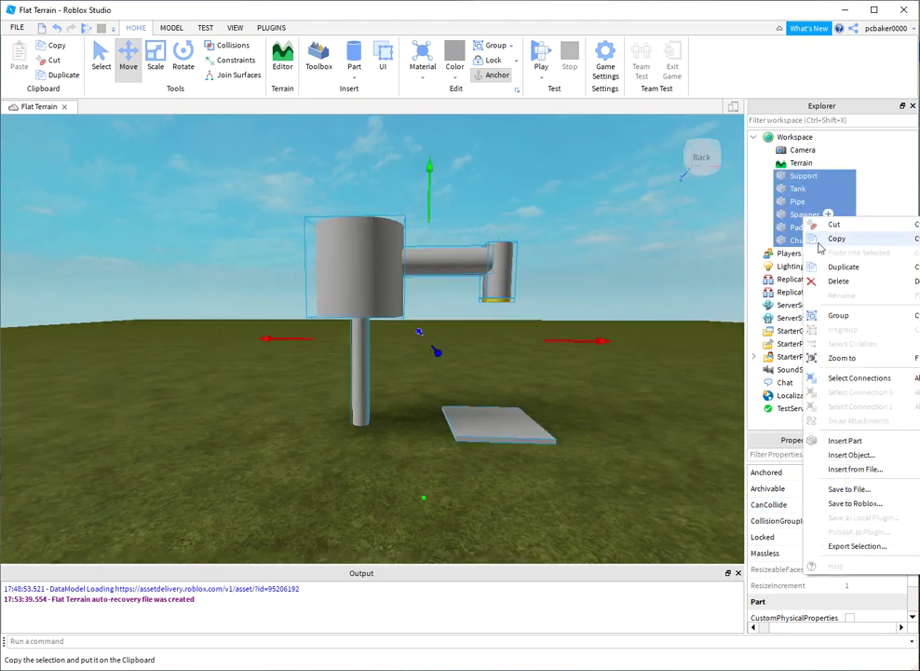
pyautogui.click(838, 315)
pyautogui.doubleClick(793, 178)
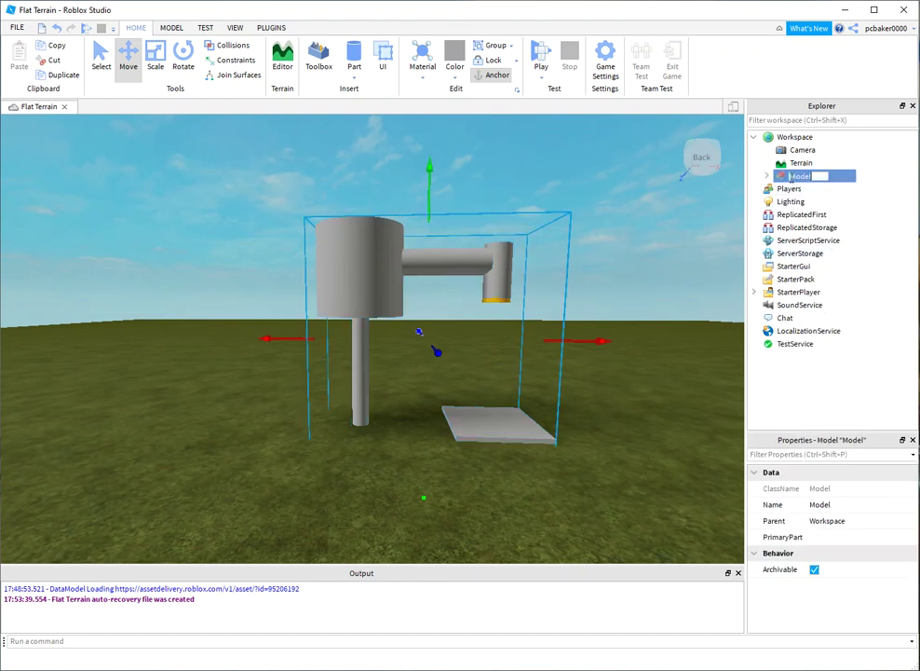
pyautogui.write('Macc')
pyautogui.write('ine')
pyautogui.press('Return')
pyautogui.click(767, 176)
pyautogui.click(816, 229)
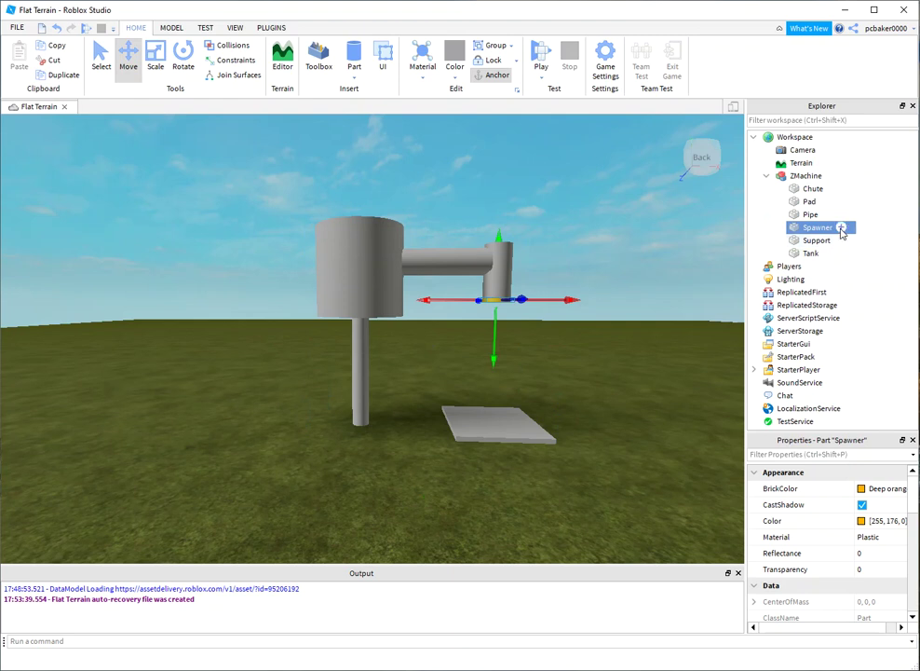
# Step: Insert a Script inside Spawner and name it ZSpawner
pyautogui.click(841, 231)
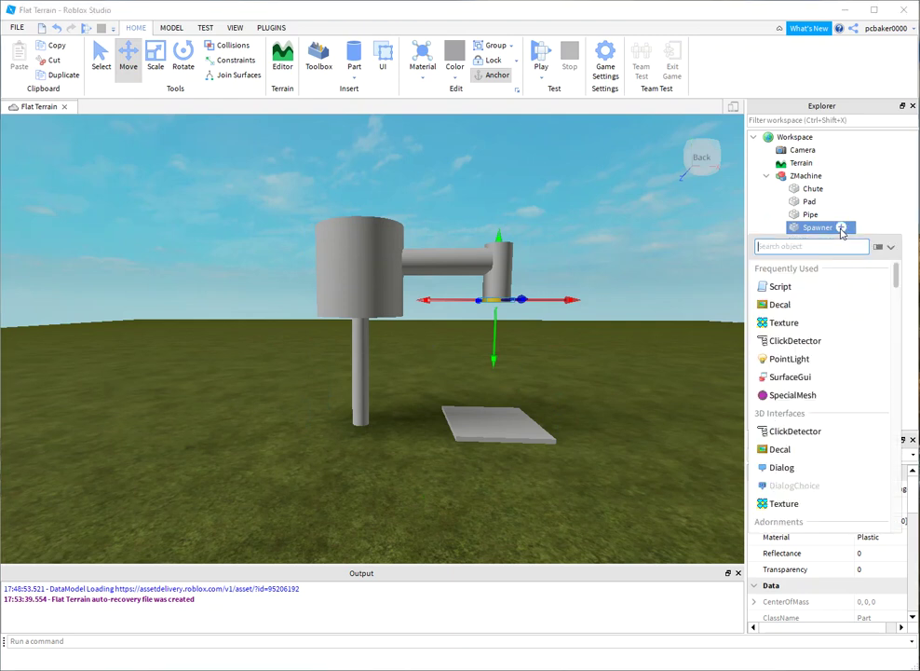
pyautogui.click(780, 287)
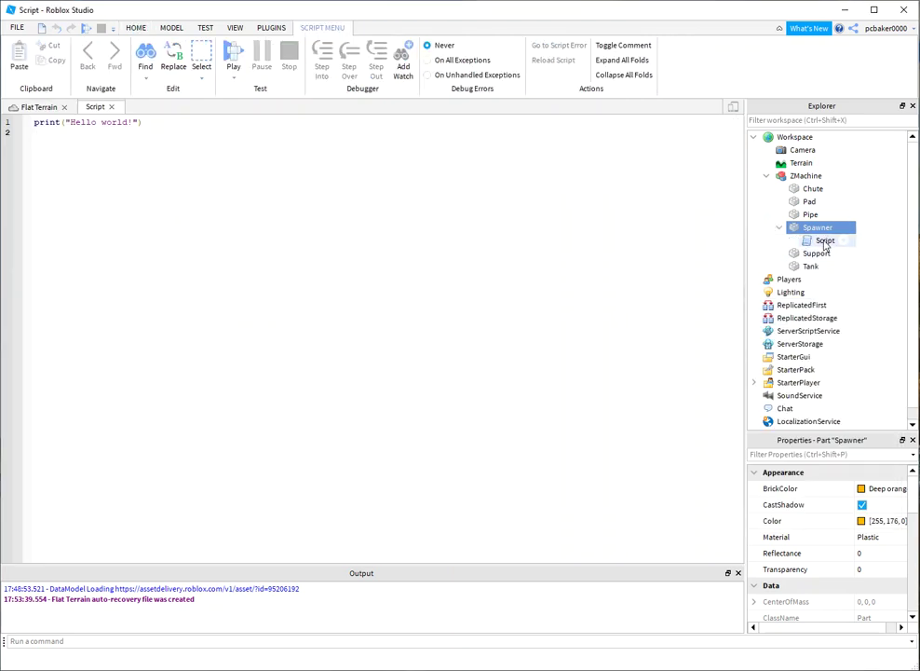
pyautogui.click(825, 242)
pyautogui.click(825, 242)
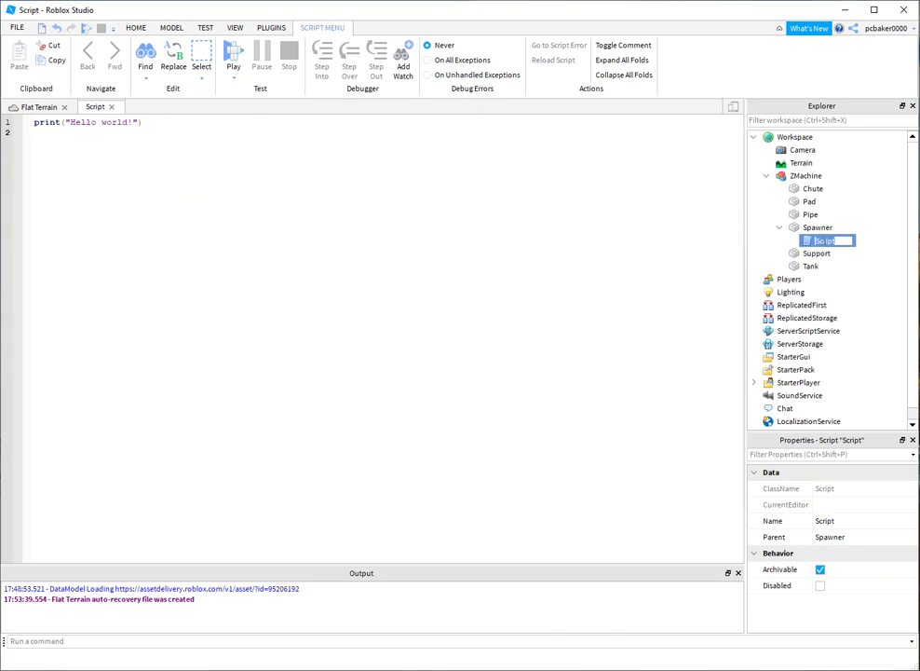
pyautogui.write('ESSpawner')
pyautogui.press('Return')
# Step: Replace the sample print line with 'local zombie' and return to the Flat Terrain scene
pyautogui.click(381, 282)
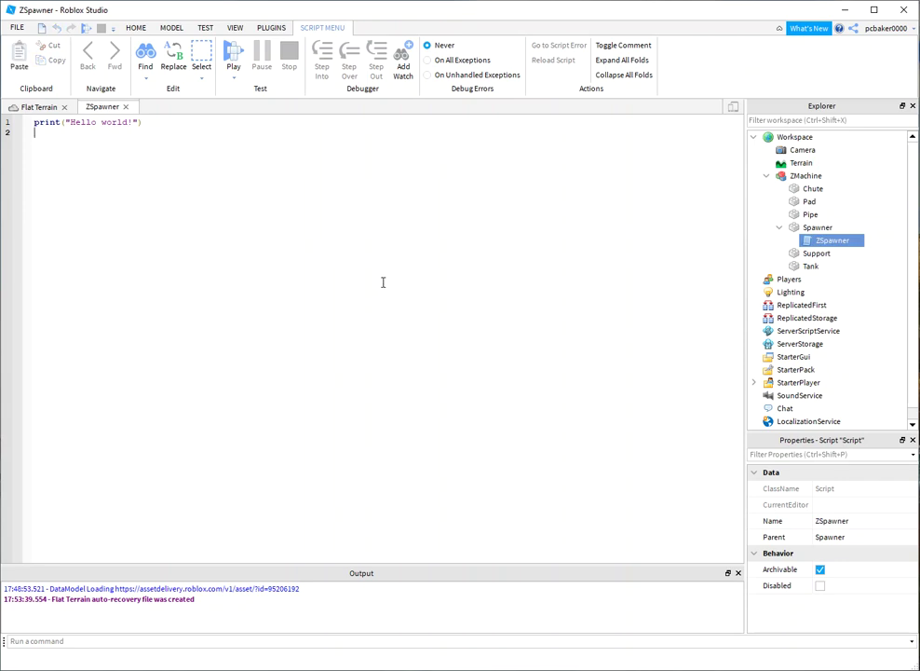
pyautogui.keyDown('ctrl'); pyautogui.scroll(2, 396, 279); pyautogui.keyUp('ctrl')
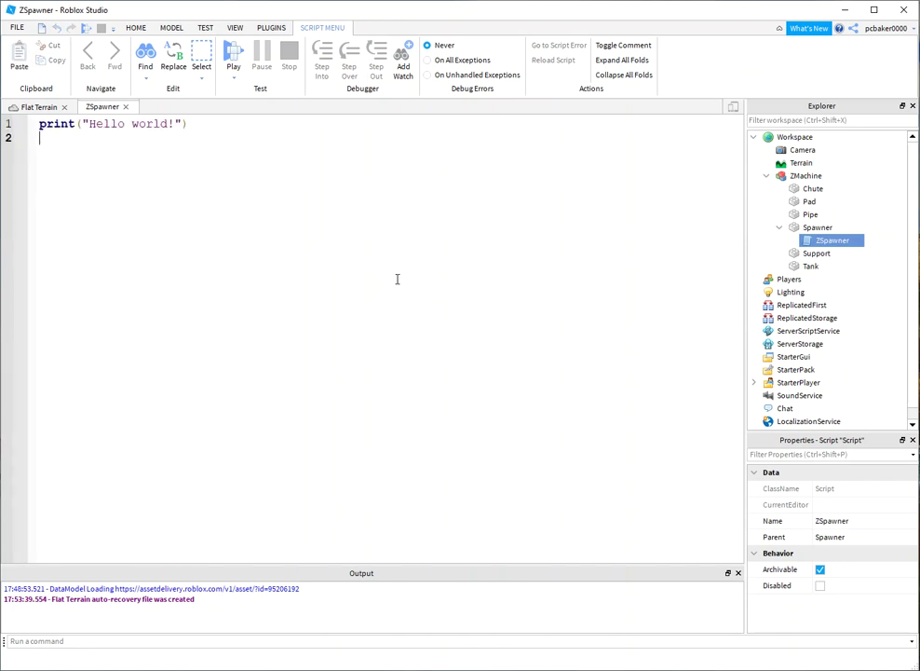
pyautogui.moveTo(40, 123); pyautogui.dragTo(200, 137)
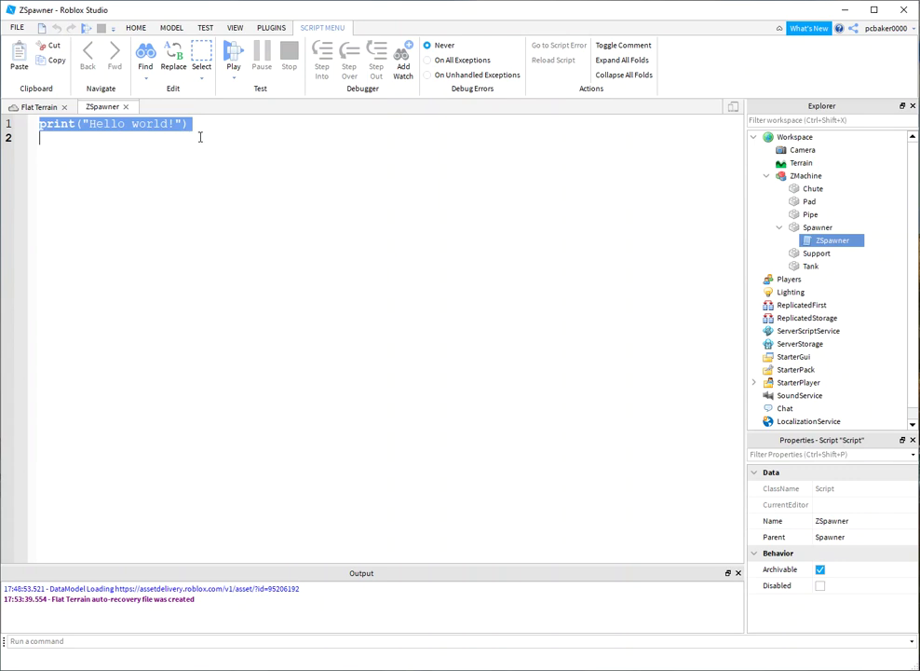
pyautogui.press('BackSpace')
pyautogui.write('l')
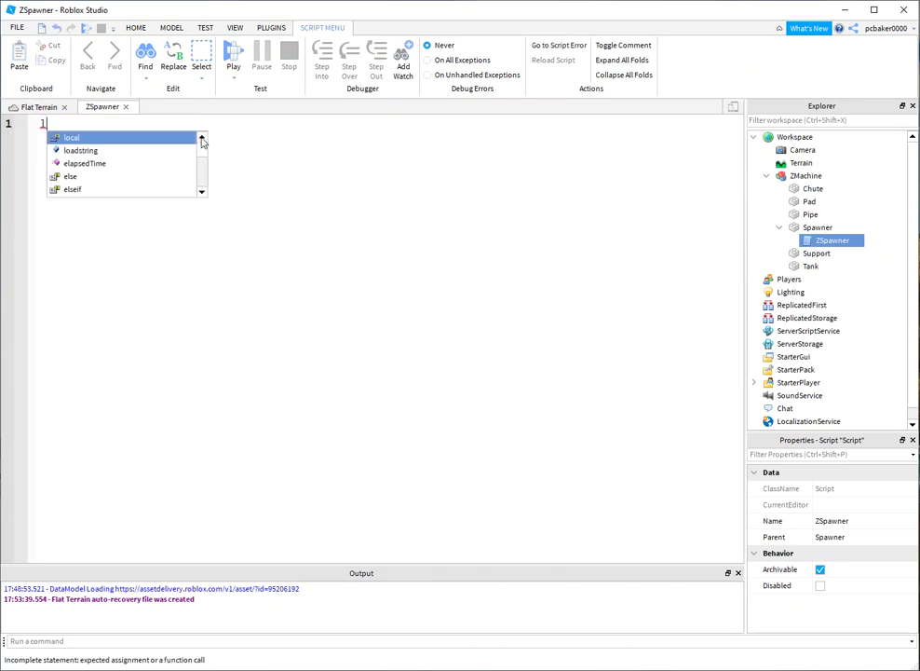
pyautogui.write('ocal zombie')
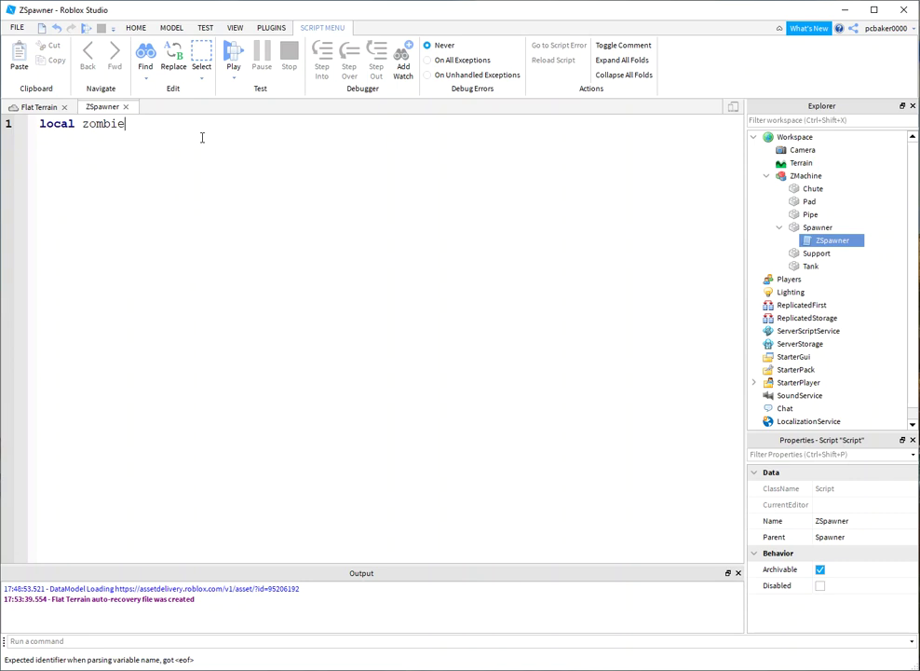
pyautogui.click(37, 106)
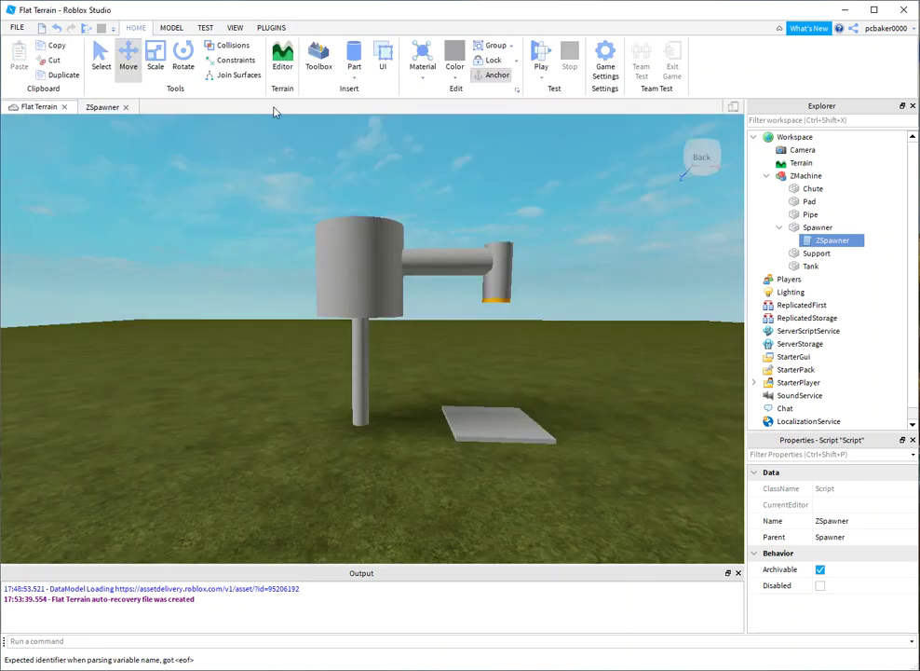
# Step: Place a Drooling Zombie model from the Toolbox onto the ground
pyautogui.click(316, 58)
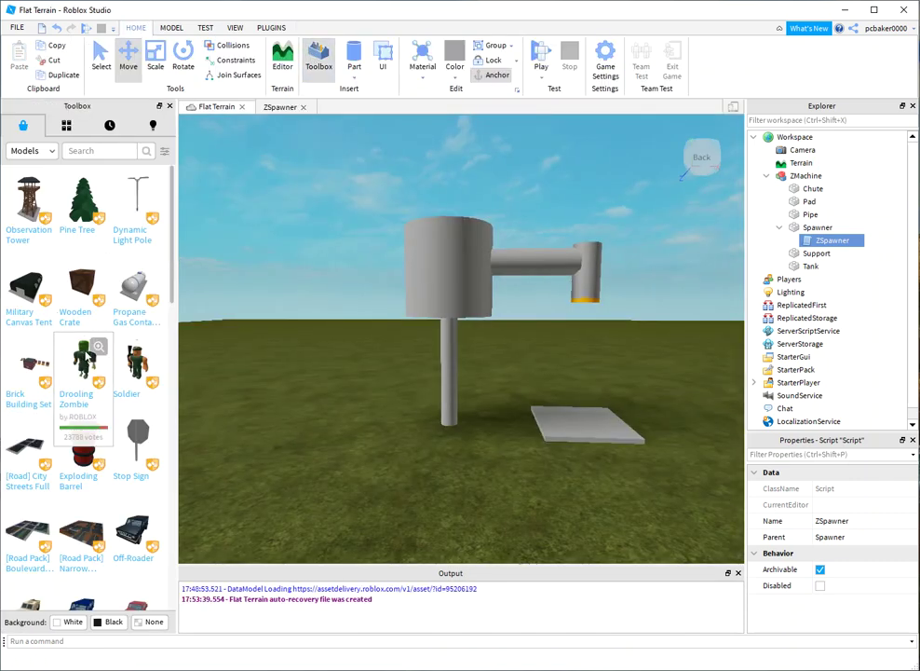
pyautogui.moveTo(84, 364); pyautogui.dragTo(345, 430)
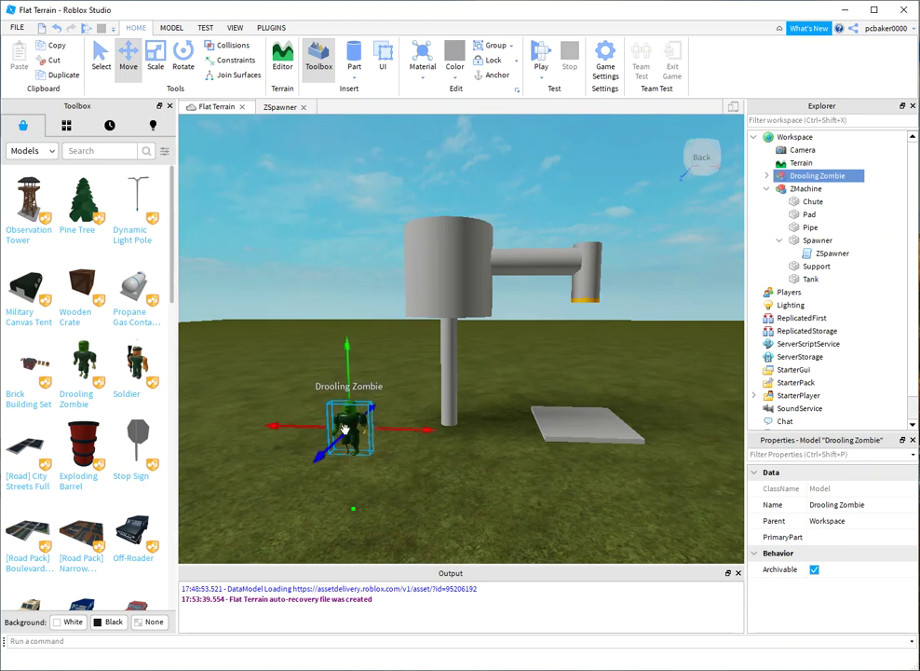
pyautogui.click(170, 107)
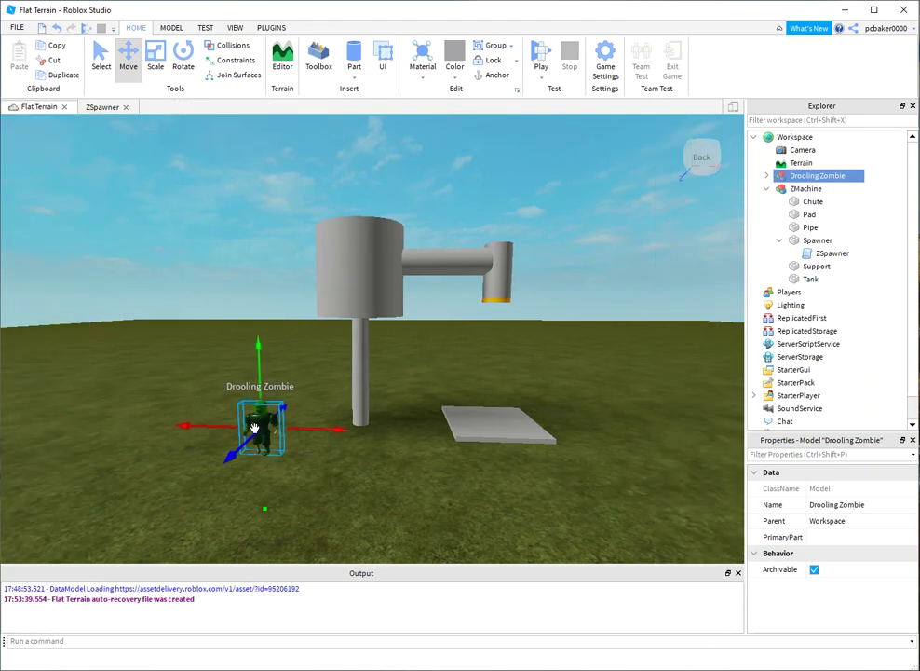
# Step: Rename Drooling Zombie to Zombie and move it into ServerStorage
pyautogui.click(818, 176)
pyautogui.click(819, 176)
pyautogui.press('BackSpace')
pyautogui.press('BackSpace')
pyautogui.press('BackSpace')
pyautogui.press('BackSpace')
pyautogui.press('BackSpace')
pyautogui.press('BackSpace')
pyautogui.press('BackSpace')
pyautogui.press('BackSpace')
pyautogui.press('BackSpace')
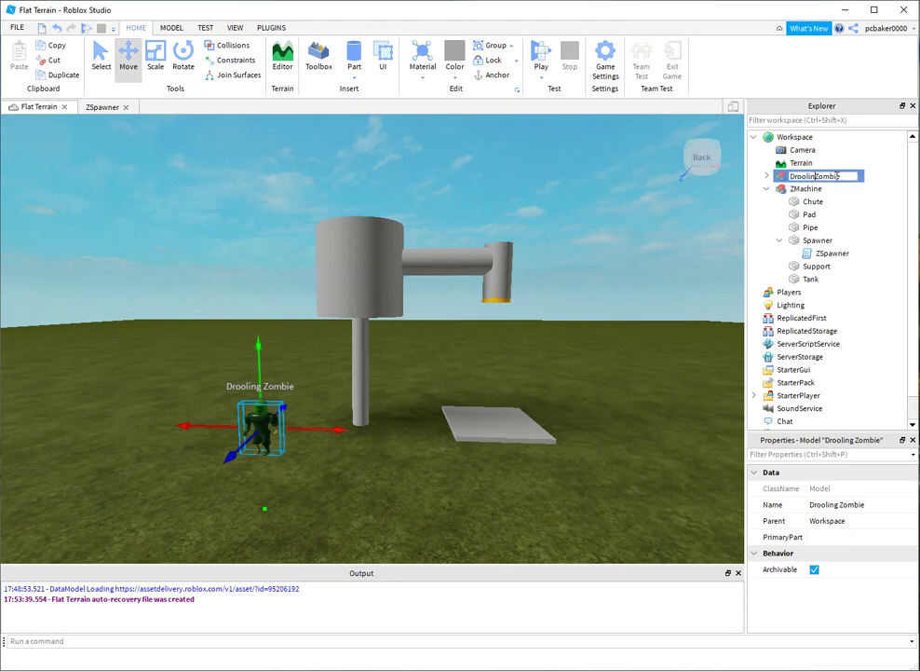
pyautogui.press('Return')
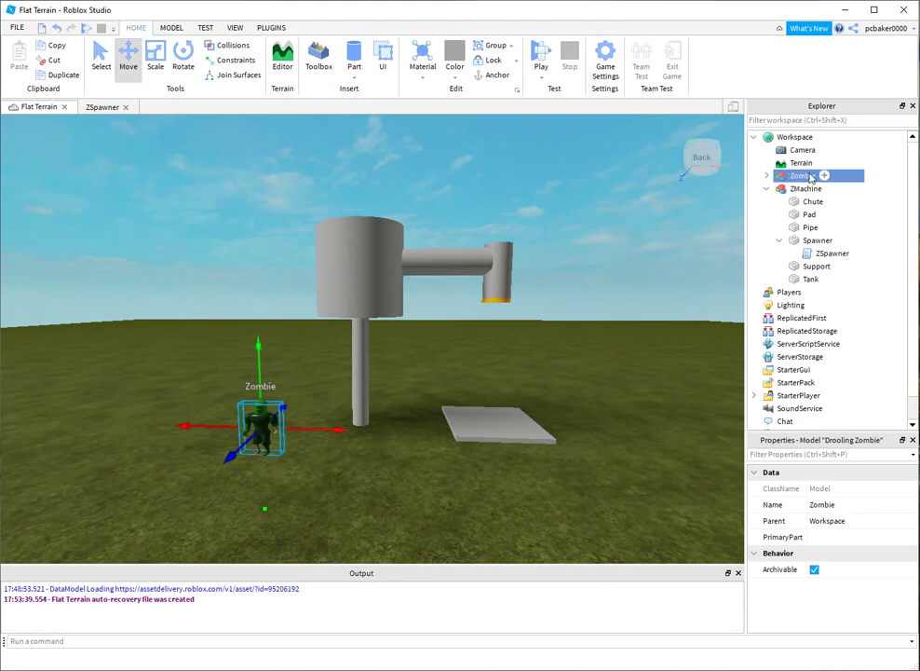
pyautogui.moveTo(793, 177); pyautogui.dragTo(794, 362)
pyautogui.click(324, 462)
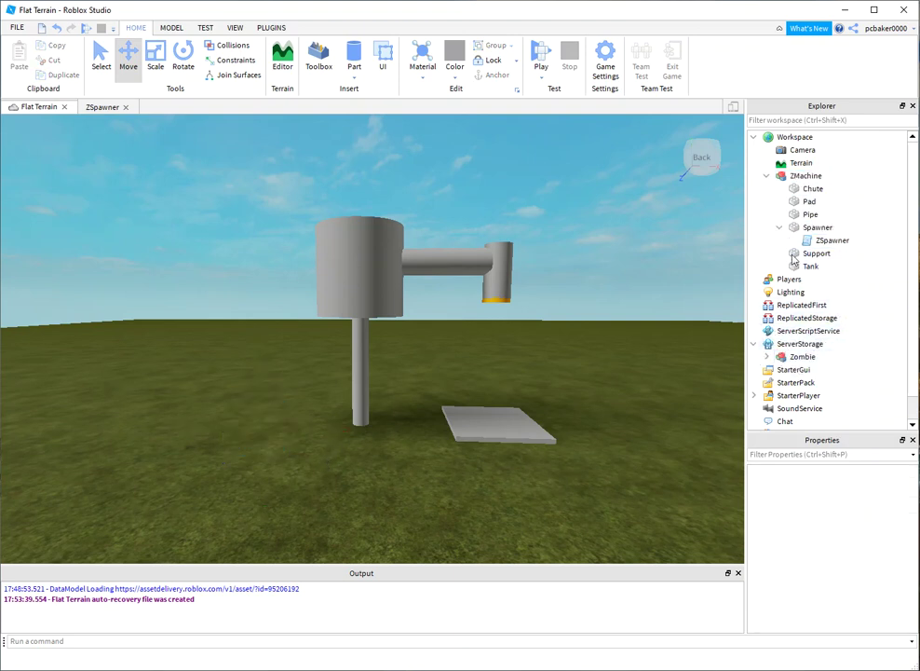
pyautogui.click(833, 240)
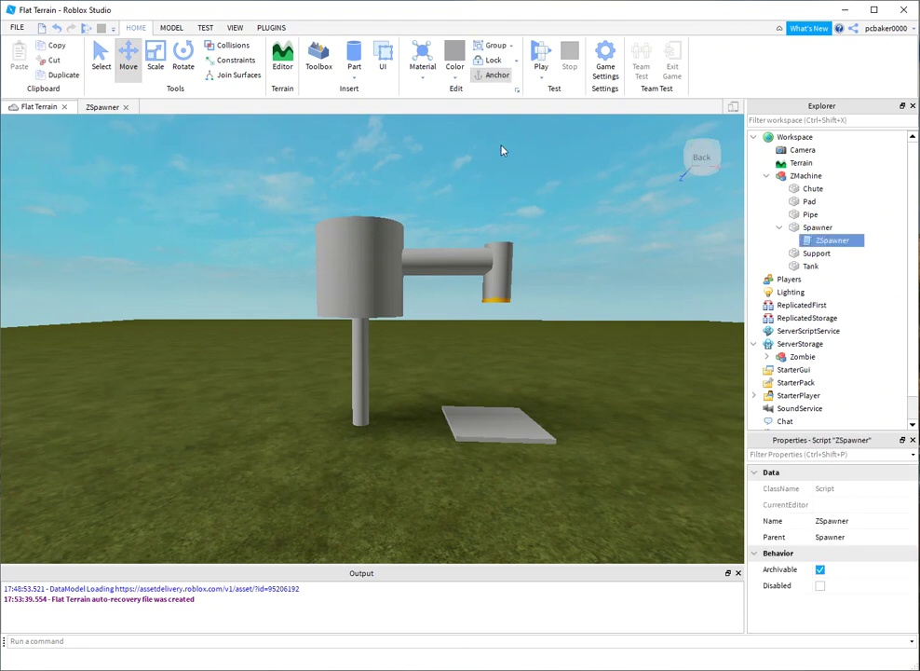
# Step: Write local zombie = game:GetService("ServerStorage").Zombie and local spawner = script.Parent in ZSpawner
pyautogui.click(98, 109)
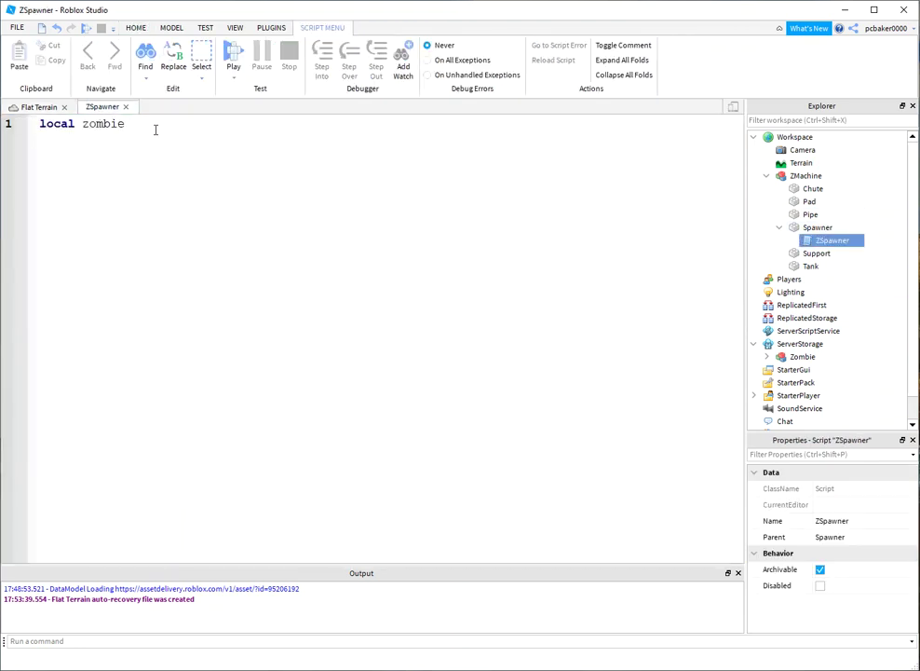
pyautogui.write('= g')
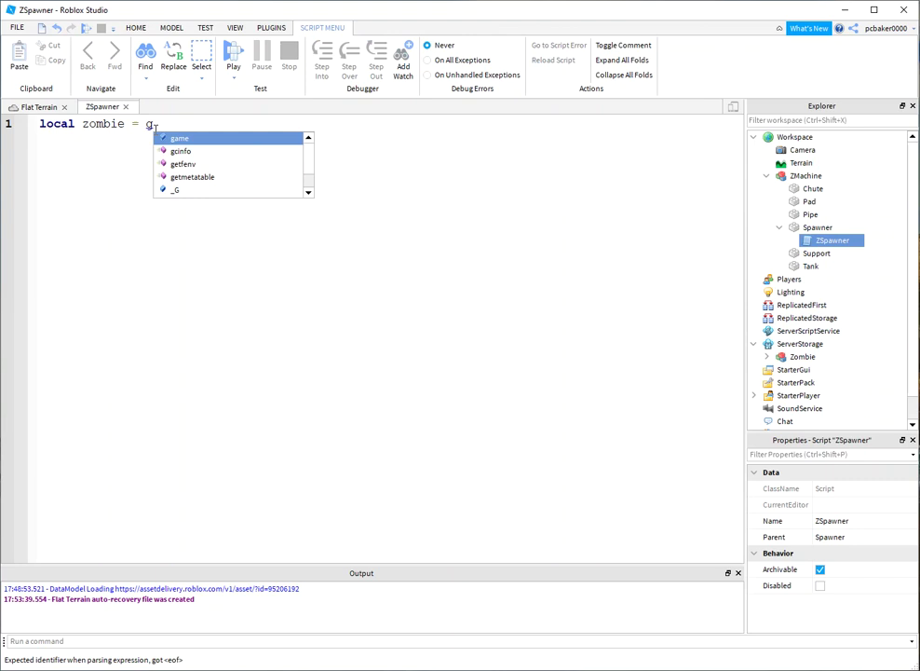
pyautogui.write('ame:G')
pyautogui.press('Tab')
pyautogui.write('("')
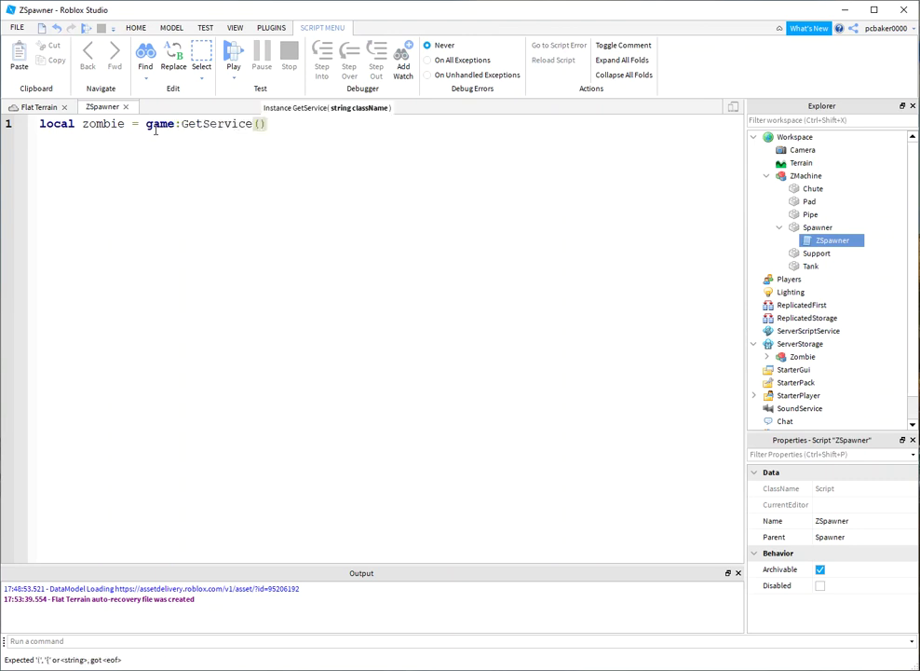
pyautogui.write('S')
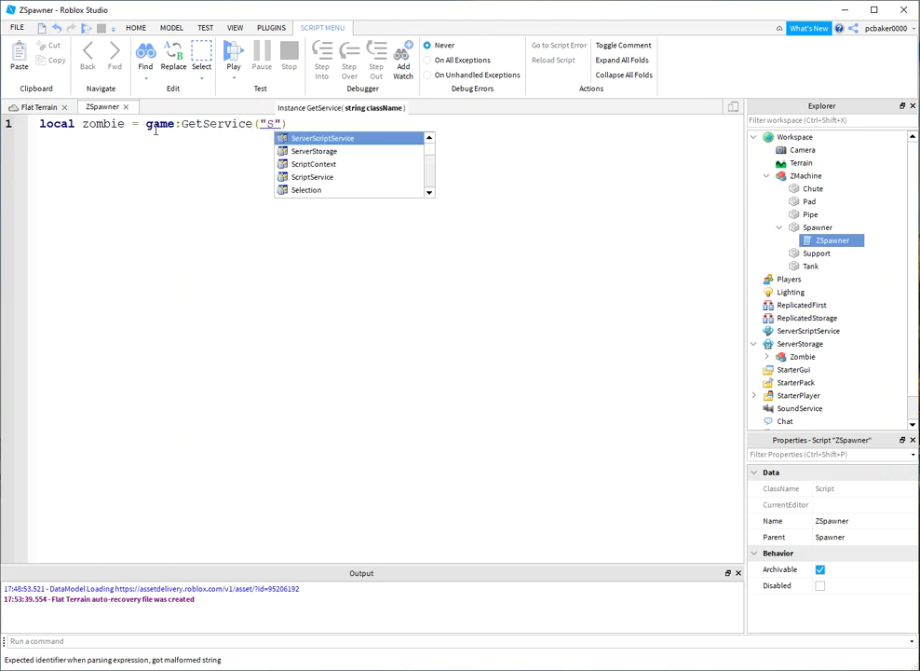
pyautogui.press('Down')
pyautogui.press('Tab')
pyautogui.write(')')
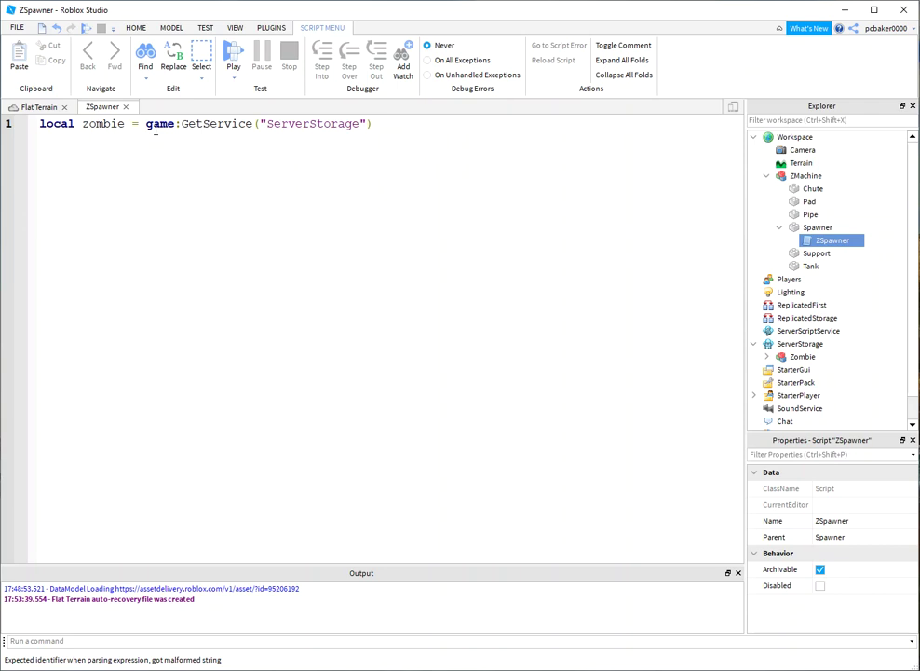
pyautogui.write('.Zombie')
pyautogui.press('Return')
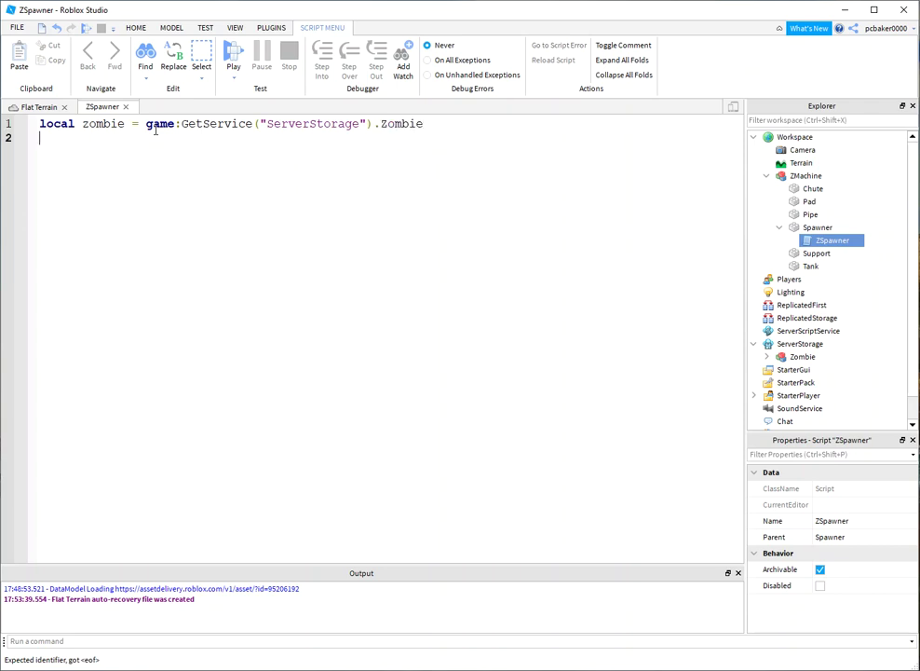
pyautogui.write('local')
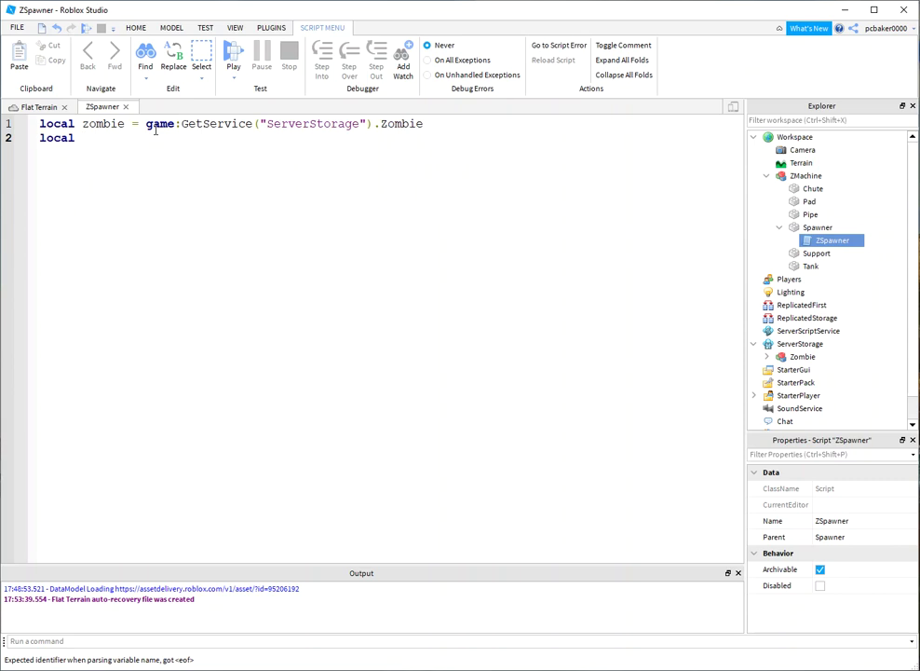
pyautogui.write(' spawner = ')
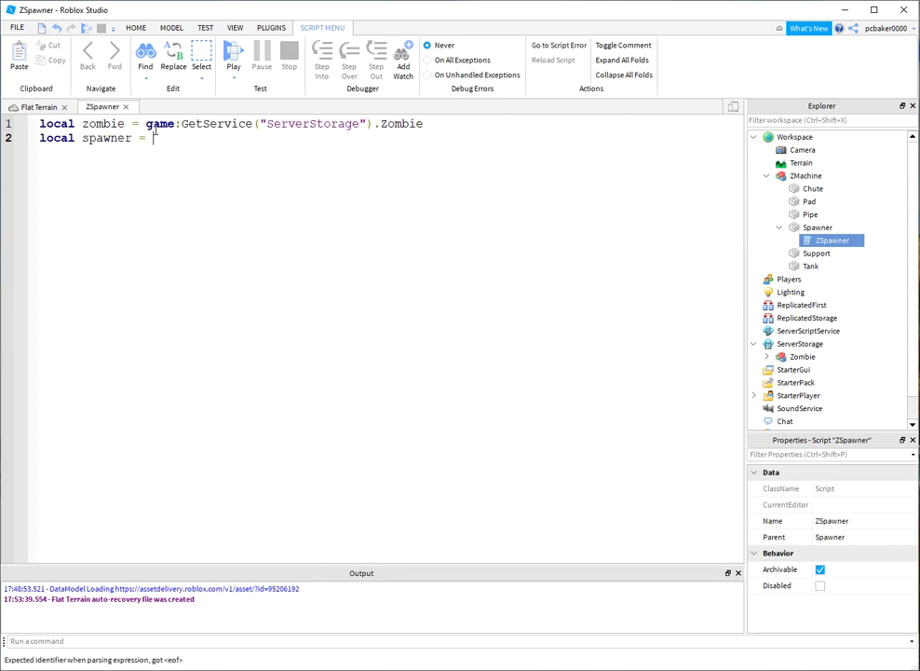
pyautogui.write('script.Parent')
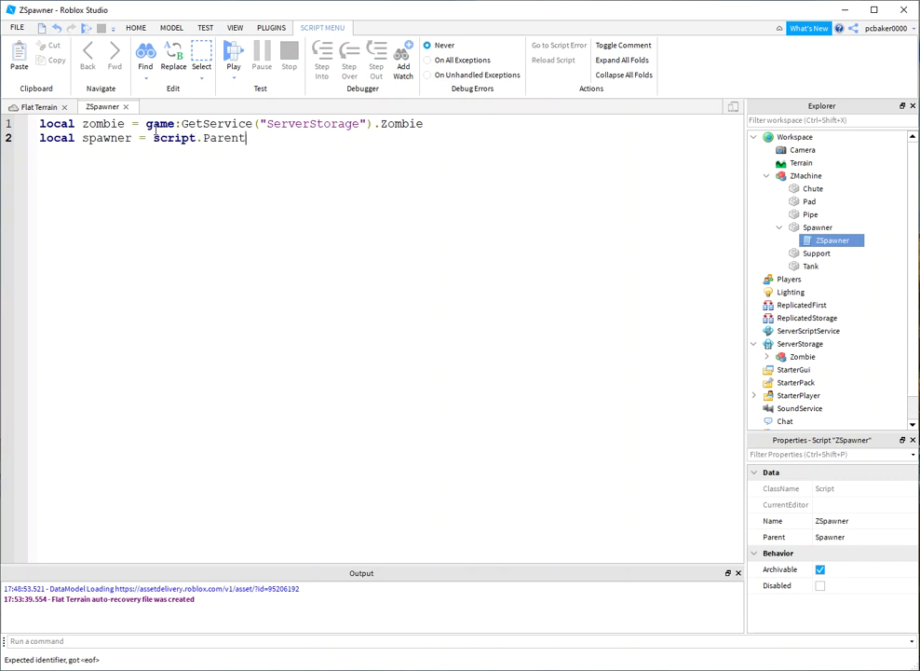
pyautogui.press('Return')
# Step: Add a while true do loop that clones zombie into zom and gets its HumanoidRootPart as root
pyautogui.press('Return')
pyautogui.write('while t')
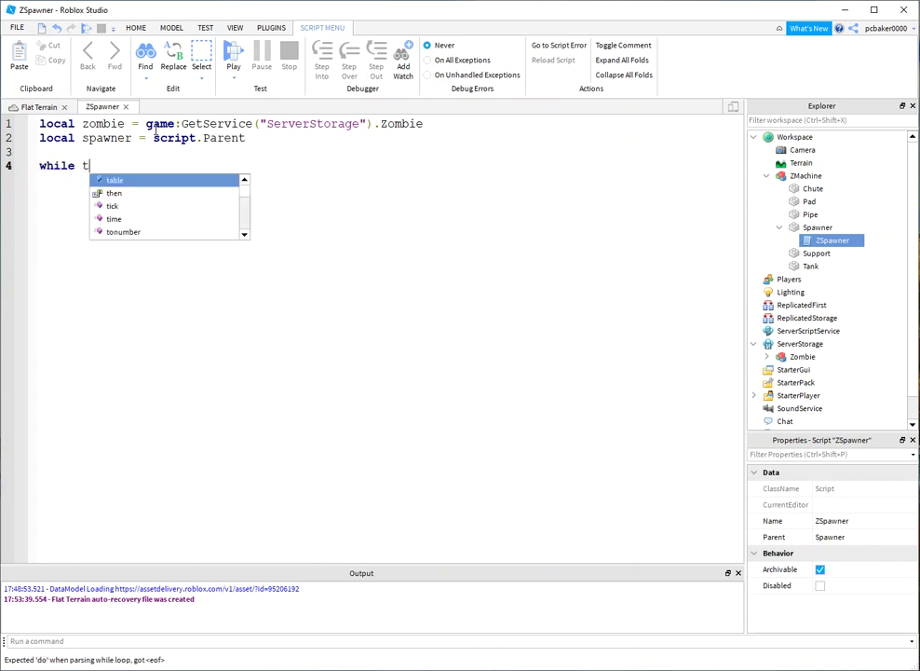
pyautogui.write('rue do')
pyautogui.press('Return')
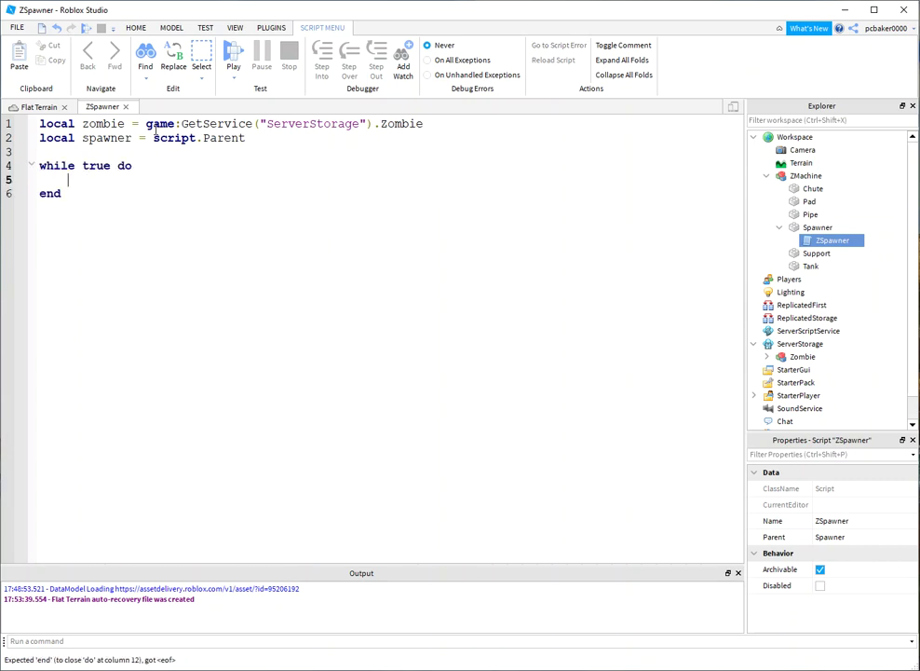
pyautogui.write('local zom = ')
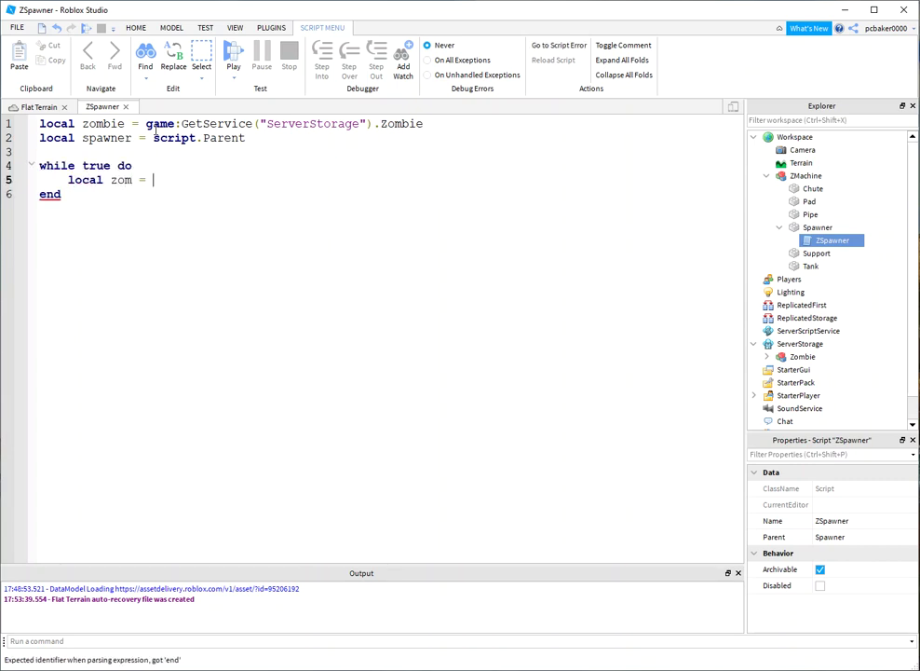
pyautogui.write('zimb')
pyautogui.press('BackSpace')
pyautogui.press('BackSpace')
pyautogui.write('ombie')
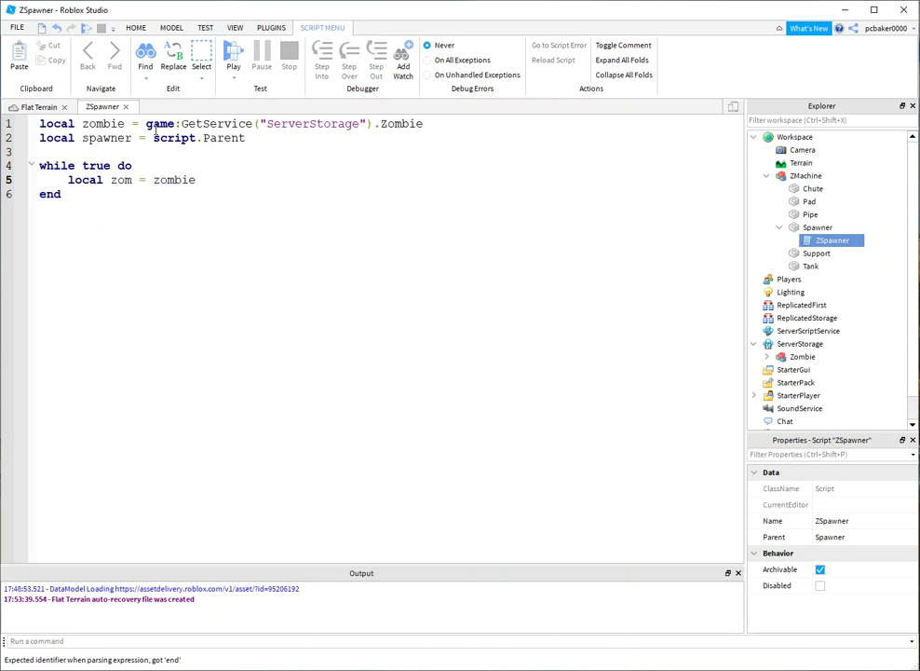
pyautogui.write(':Clone')
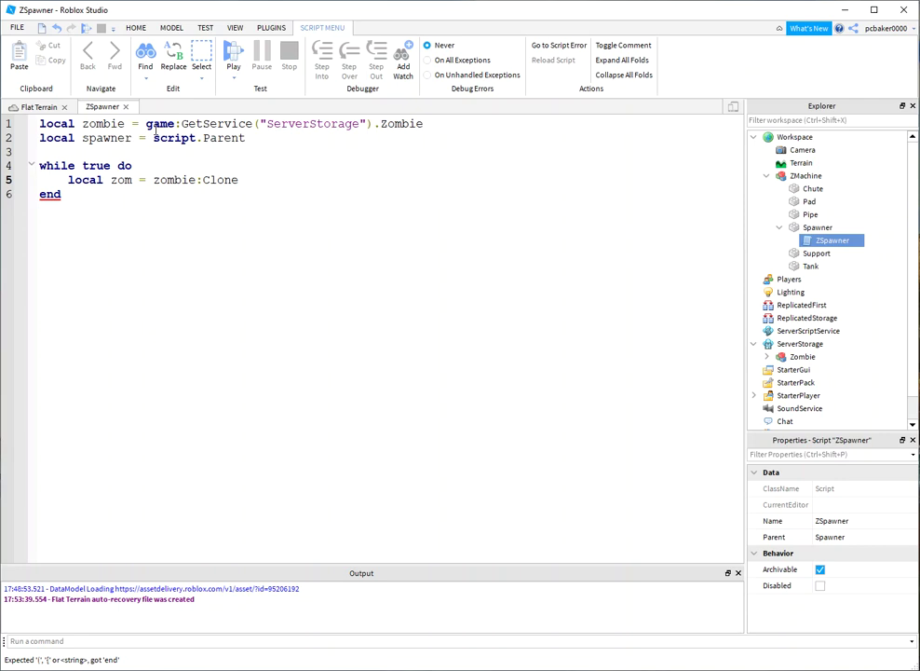
pyautogui.write('()')
pyautogui.press('Return')
pyautogui.write('local')
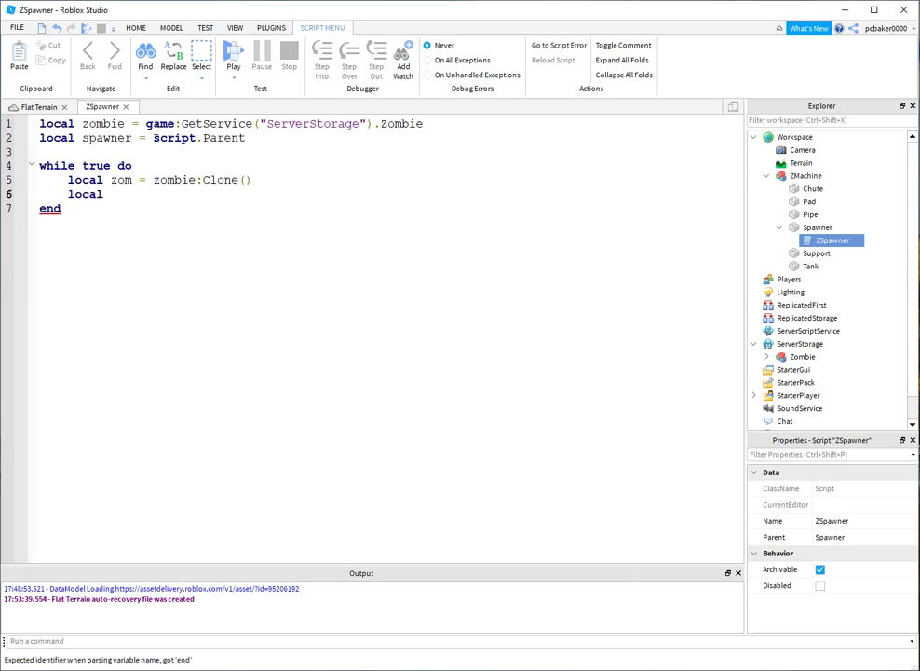
pyautogui.write(' root = zom.')
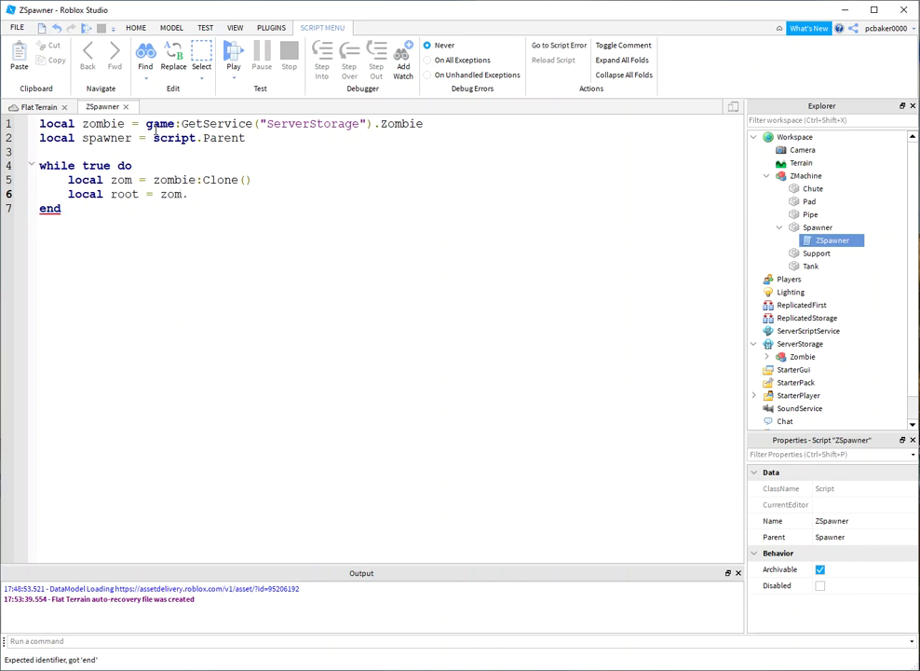
pyautogui.write('HumanoidRoot')
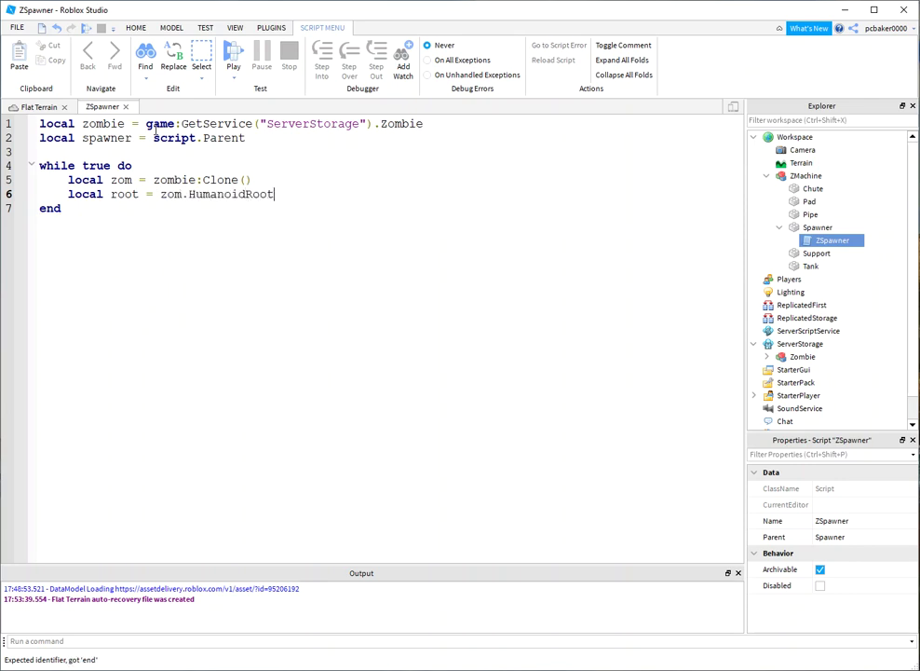
pyautogui.write('Part(')
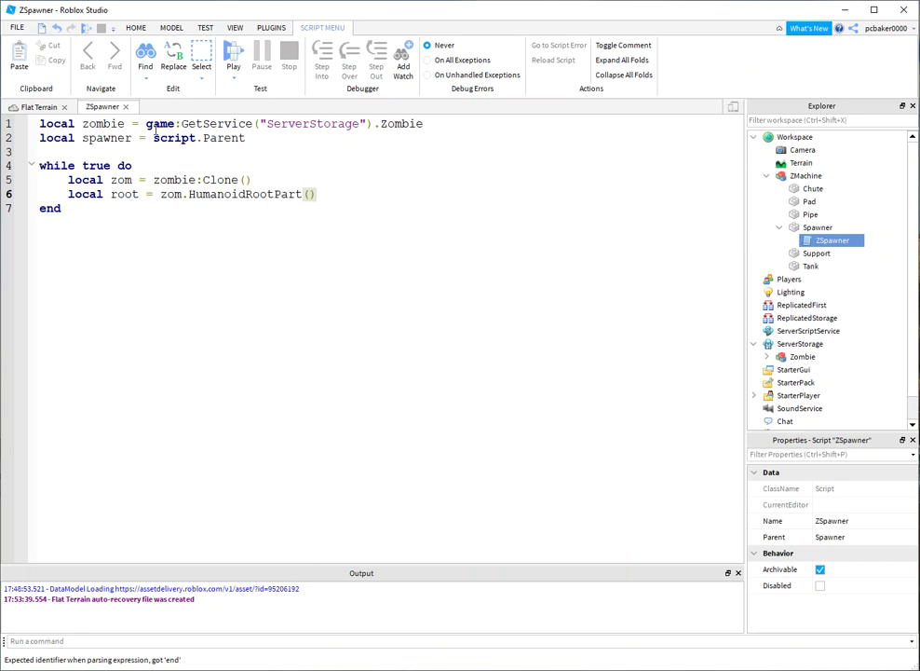
pyautogui.press('BackSpace')
pyautogui.press('Return')
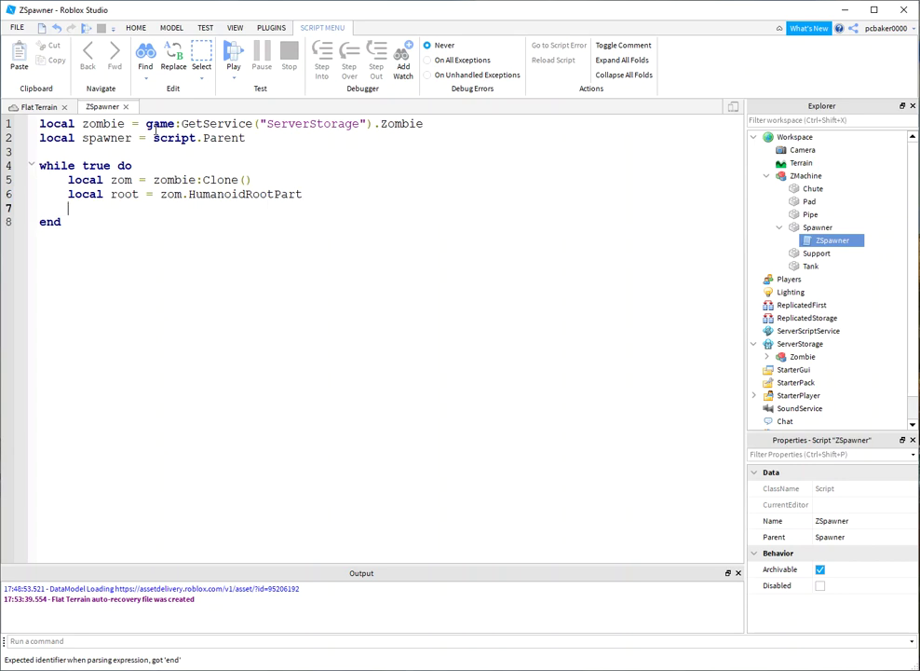
# Step: Write root.CFrame = CFrame.new(spawner.Position) + Vector3.new(0, -1, 0) inside the loop
pyautogui.write('root.')
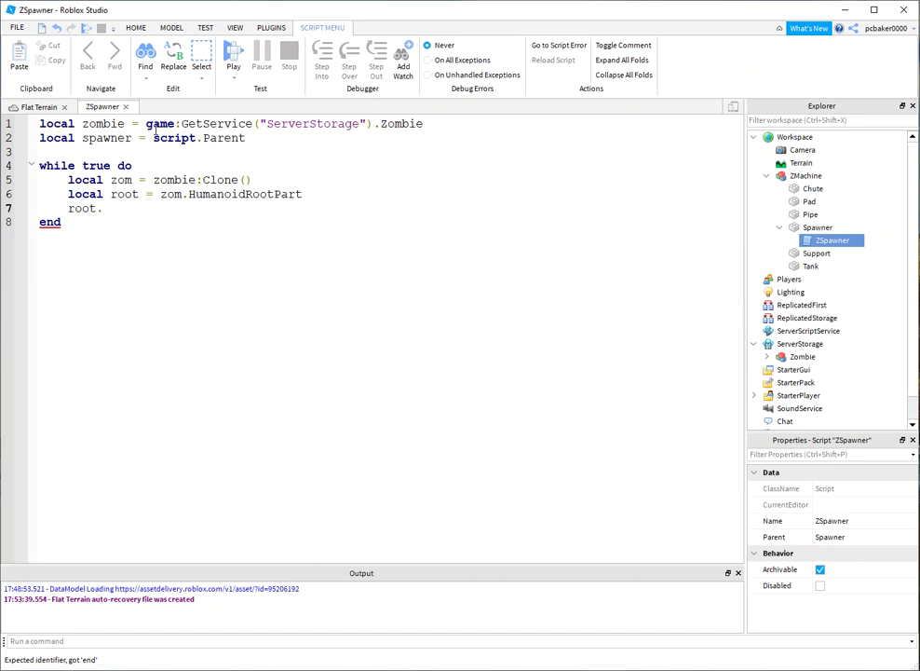
pyautogui.write('CRFa')
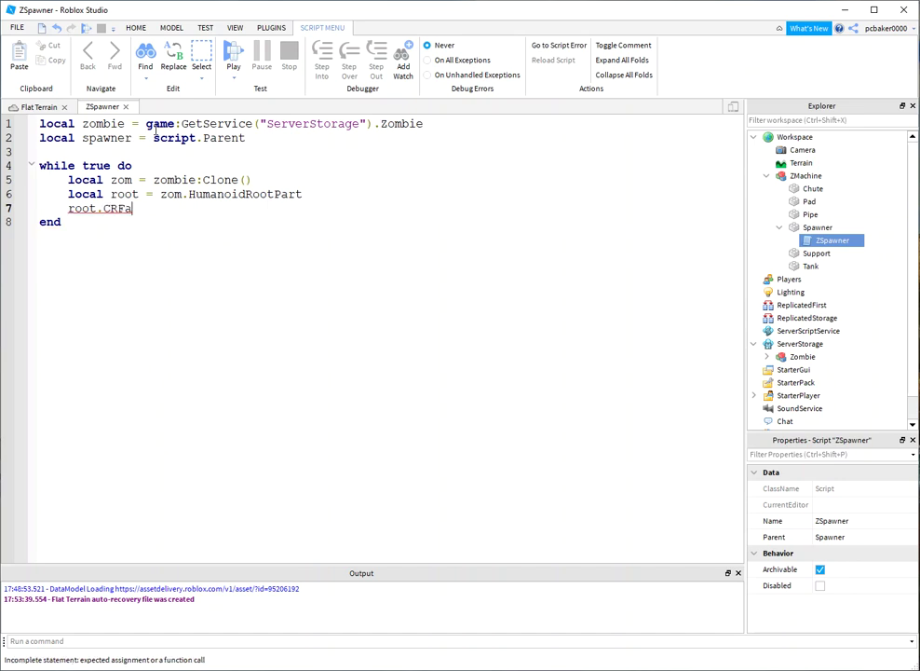
pyautogui.press('BackSpace')
pyautogui.press('BackSpace')
pyautogui.press('BackSpace')
pyautogui.write('Frame = ')
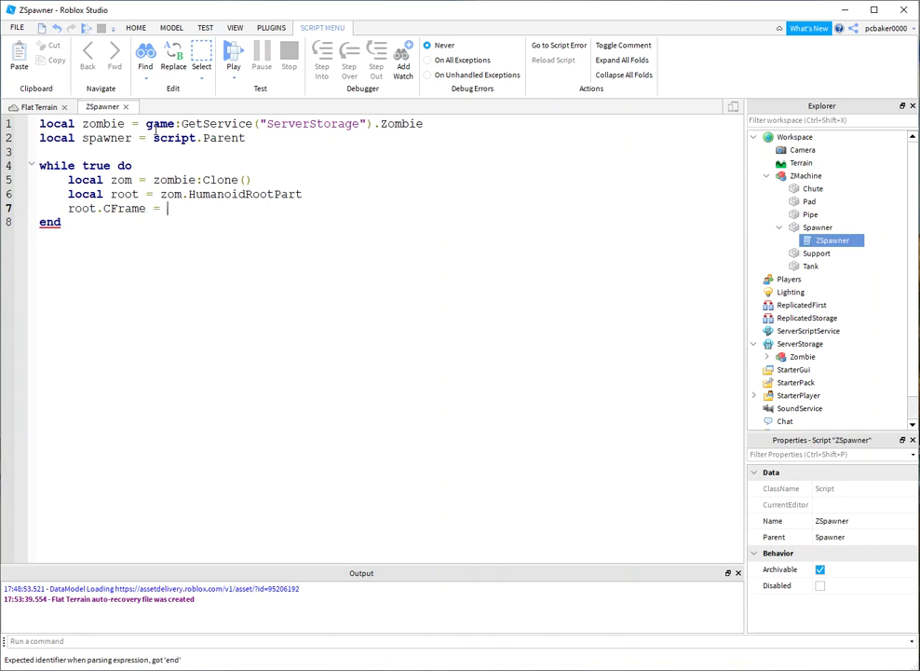
pyautogui.write('CFrame.new')
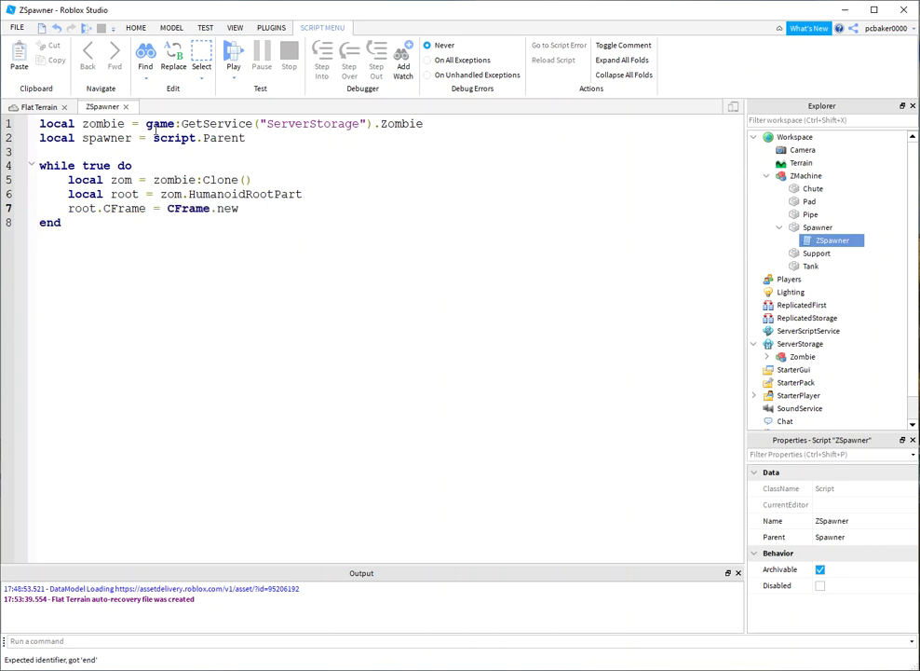
pyautogui.write('()')
pyautogui.write('s')
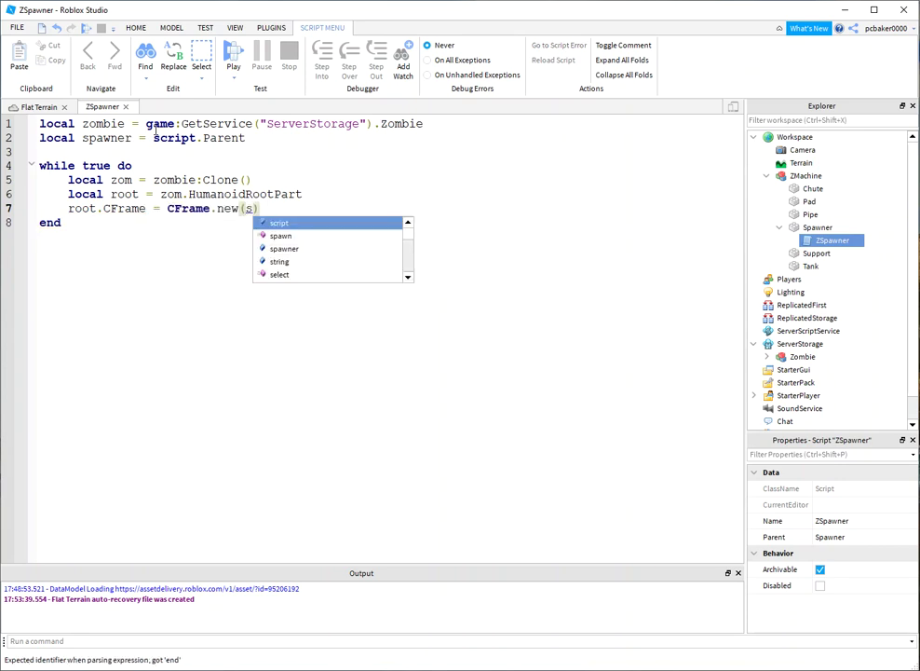
pyautogui.press('Down')
pyautogui.press('Down')
pyautogui.press('Tab')
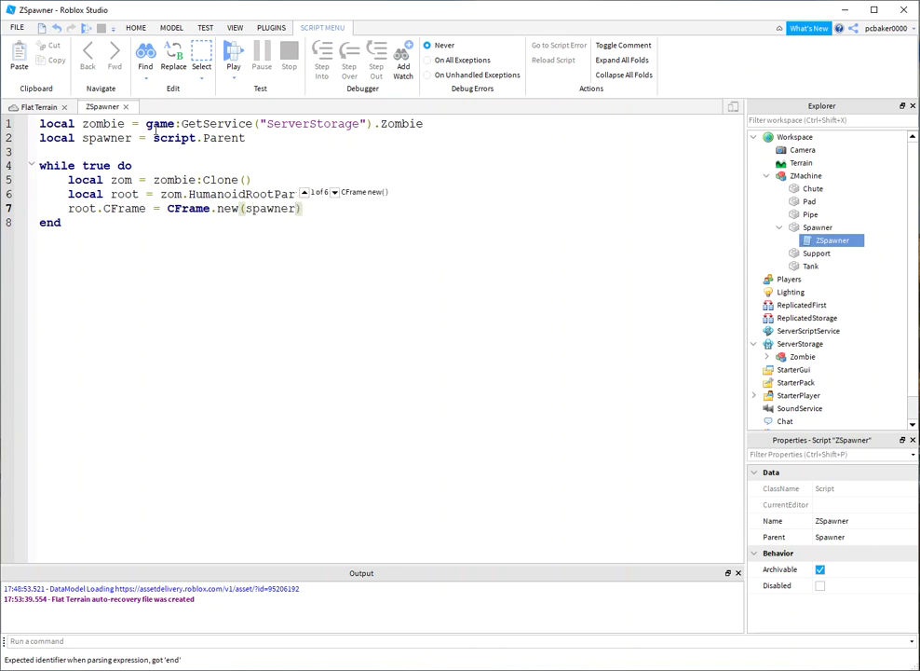
pyautogui.write('.P')
pyautogui.write('osition')
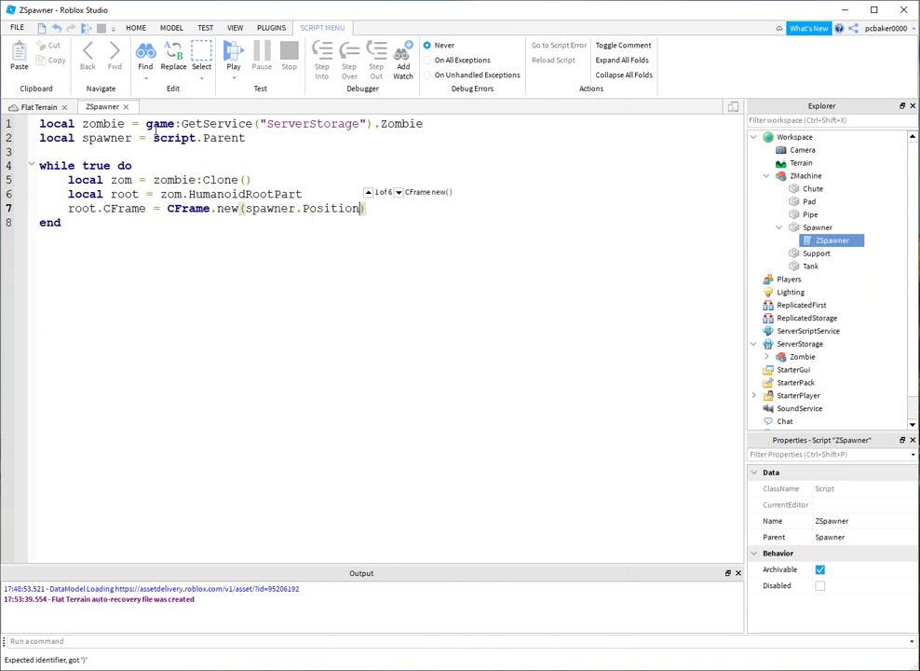
pyautogui.press('End')
pyautogui.press('Return')
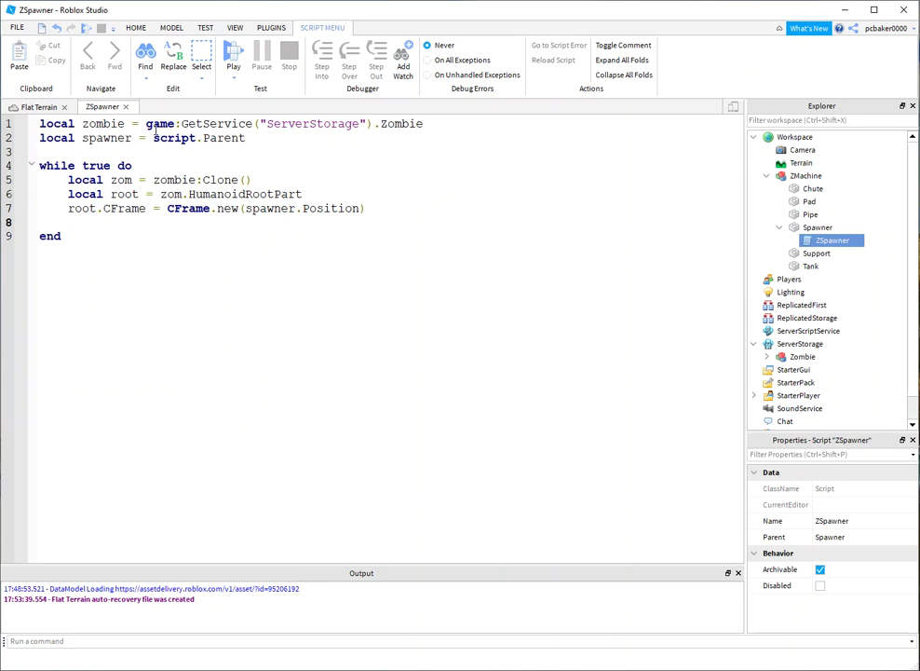
pyautogui.press('BackSpace')
pyautogui.write('+ ')
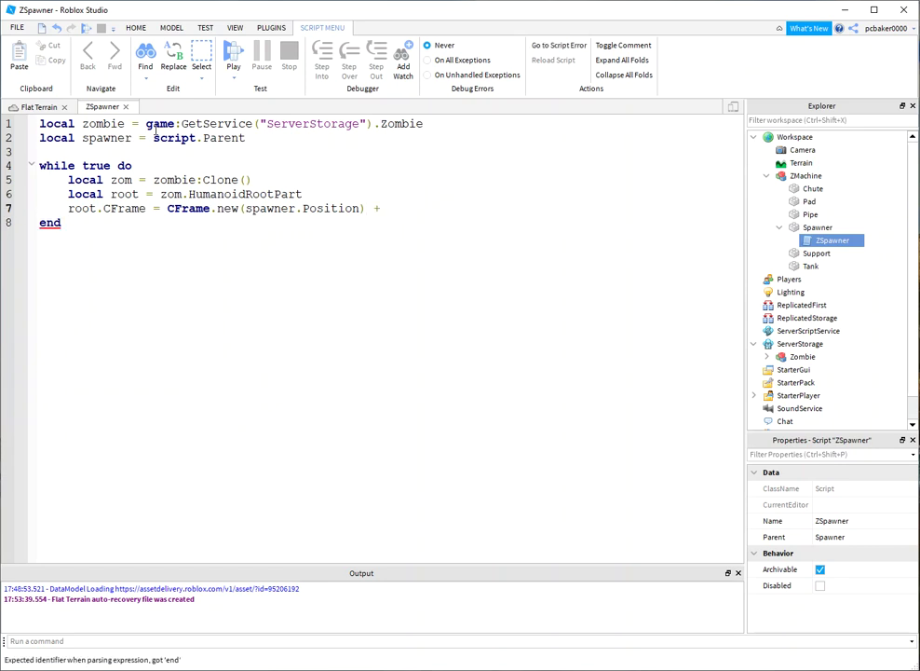
pyautogui.write('Vector3.')
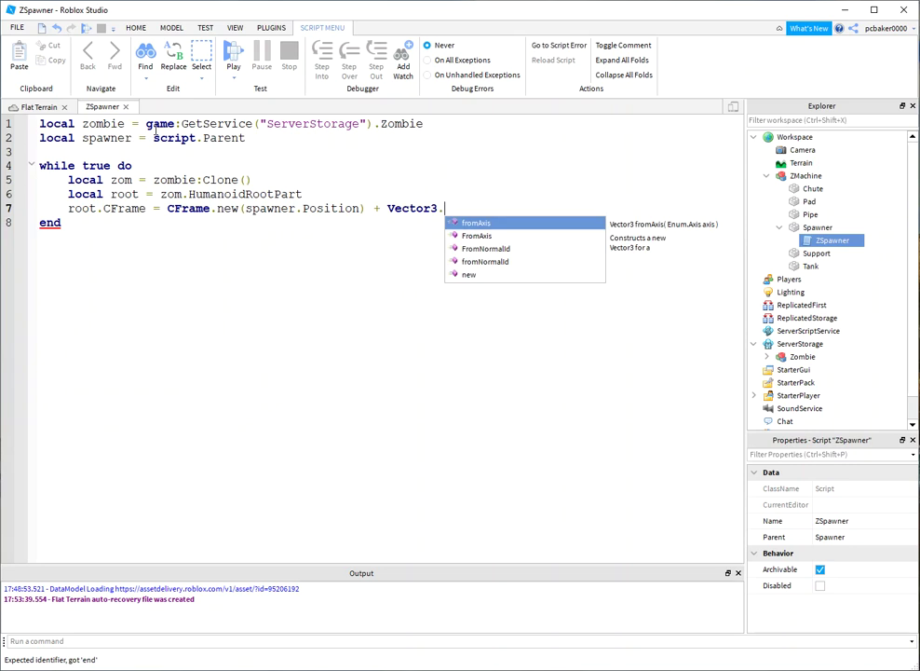
pyautogui.write('new(')
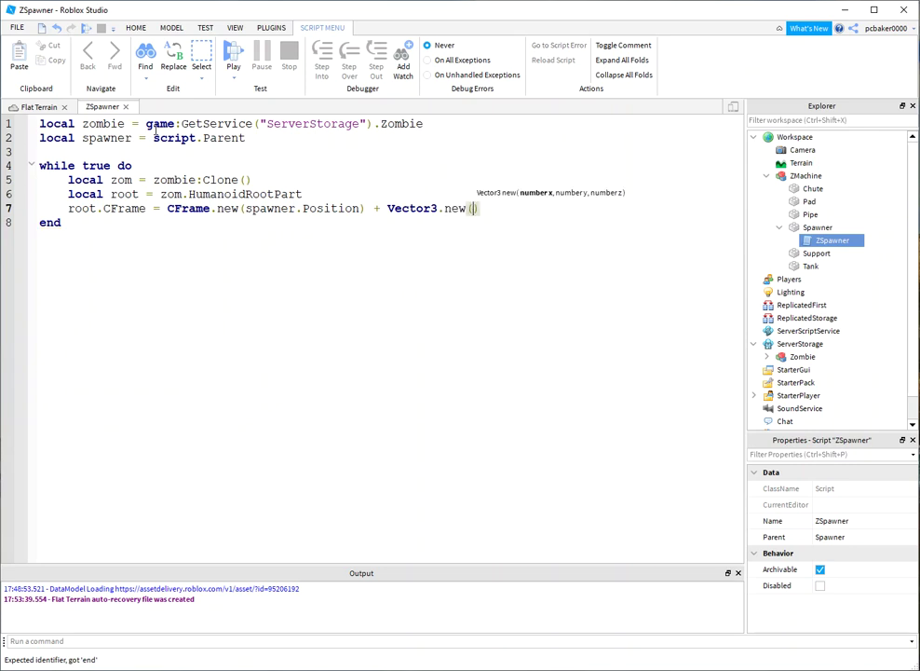
pyautogui.write('0, ')
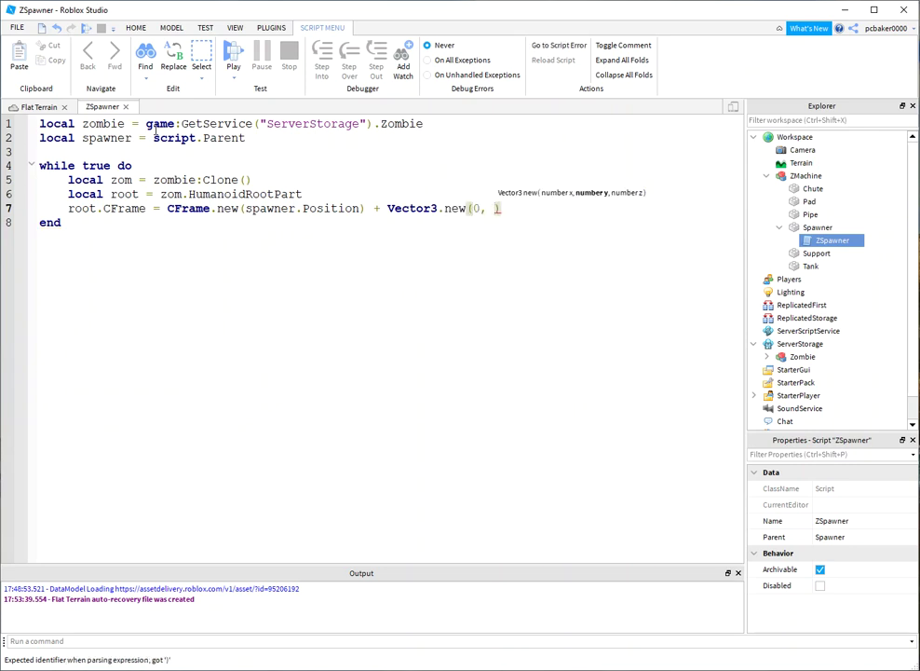
pyautogui.write('-1, ')
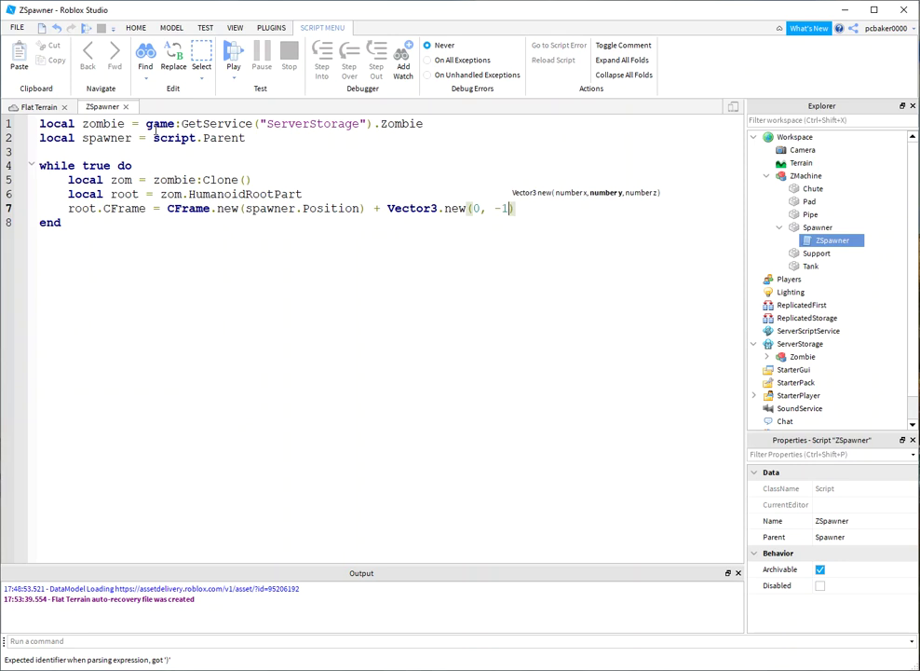
pyautogui.write('0')
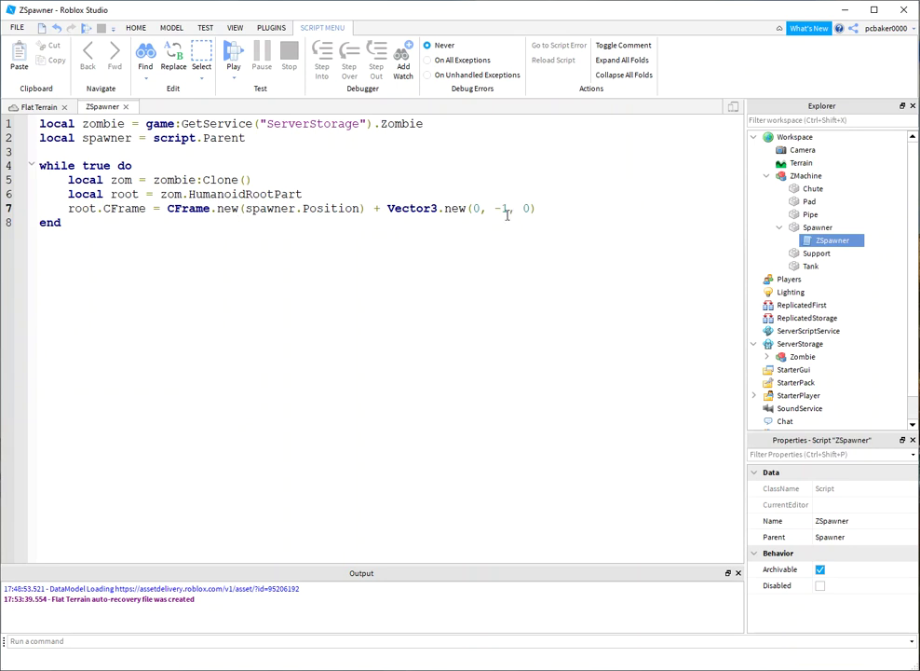
# Step: Add zom.Parent = workspace as the next line in the loop
pyautogui.press('Return')
pyautogui.write('zom.Par')
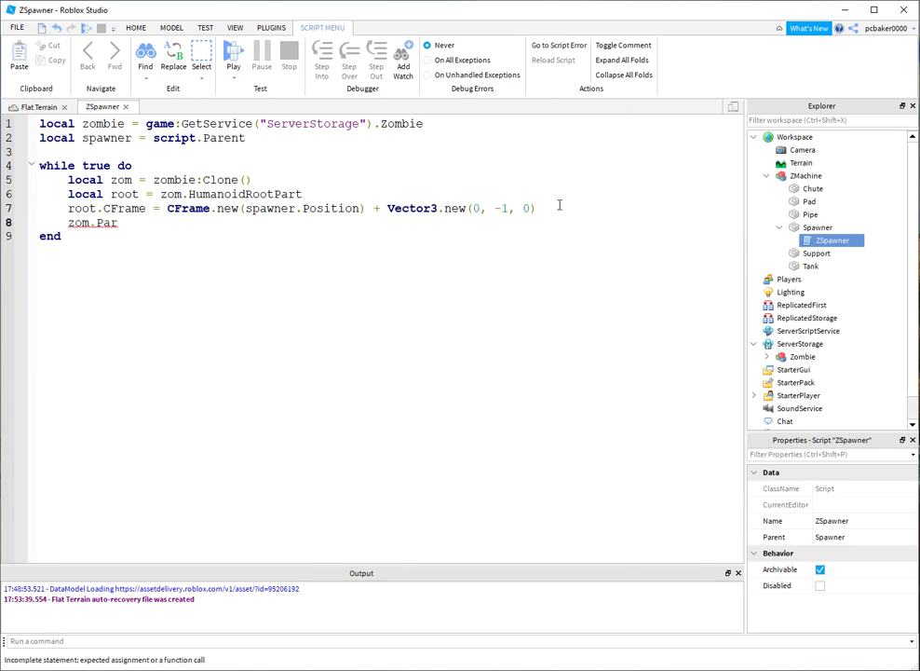
pyautogui.write('ent = ')
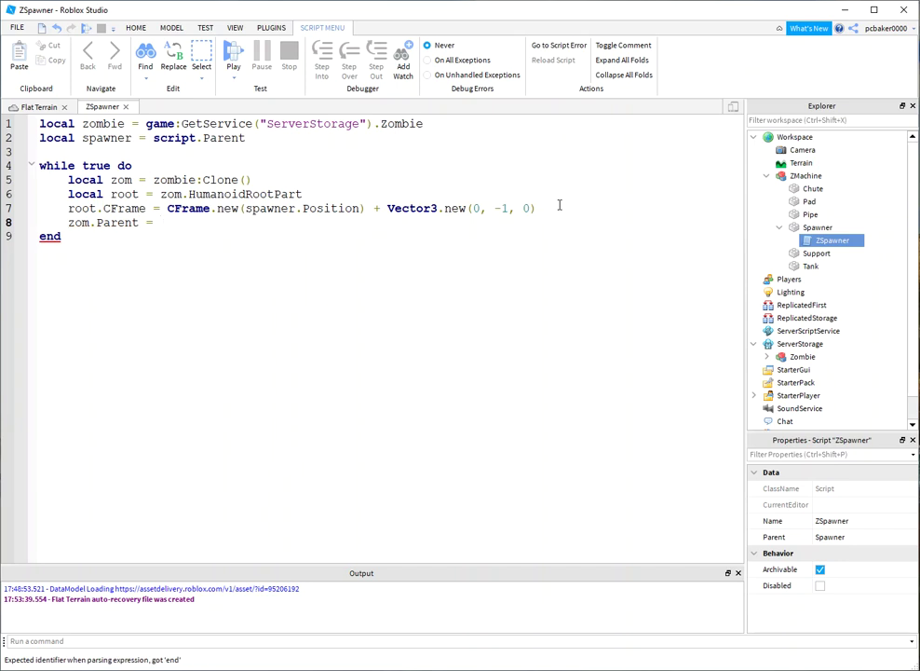
pyautogui.write('w')
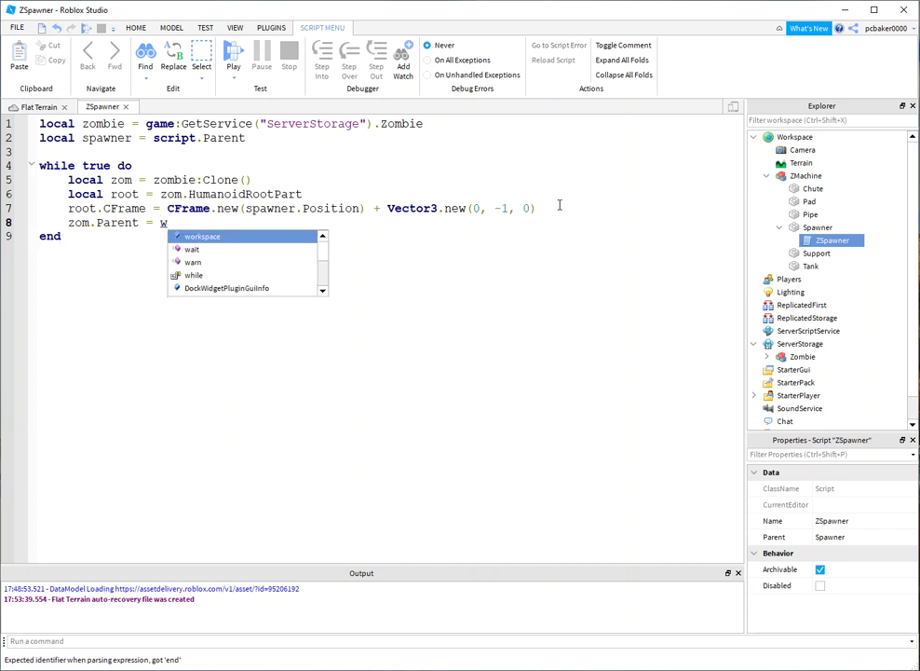
pyautogui.press('Tab')
pyautogui.press('Return')
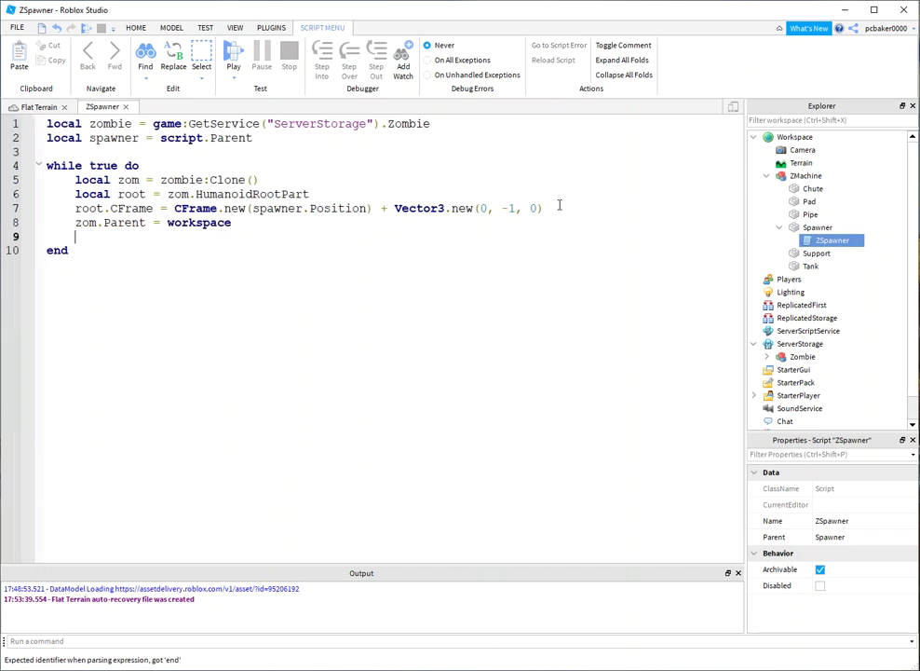
pyautogui.write('wait')
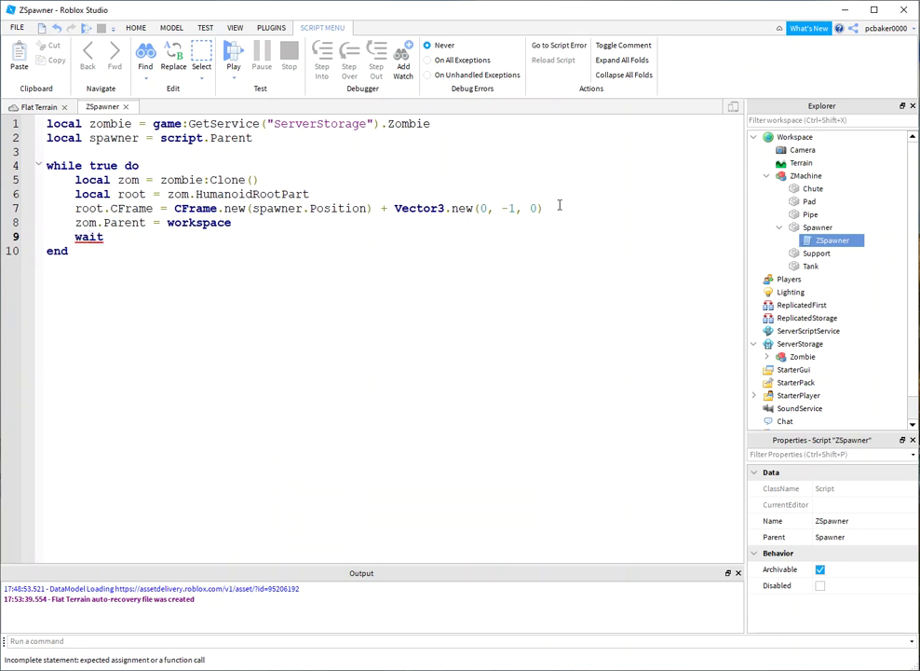
pyautogui.press('BackSpace')
pyautogui.press('BackSpace')
pyautogui.press('BackSpace')
pyautogui.press('BackSpace')
pyautogui.press('BackSpace')
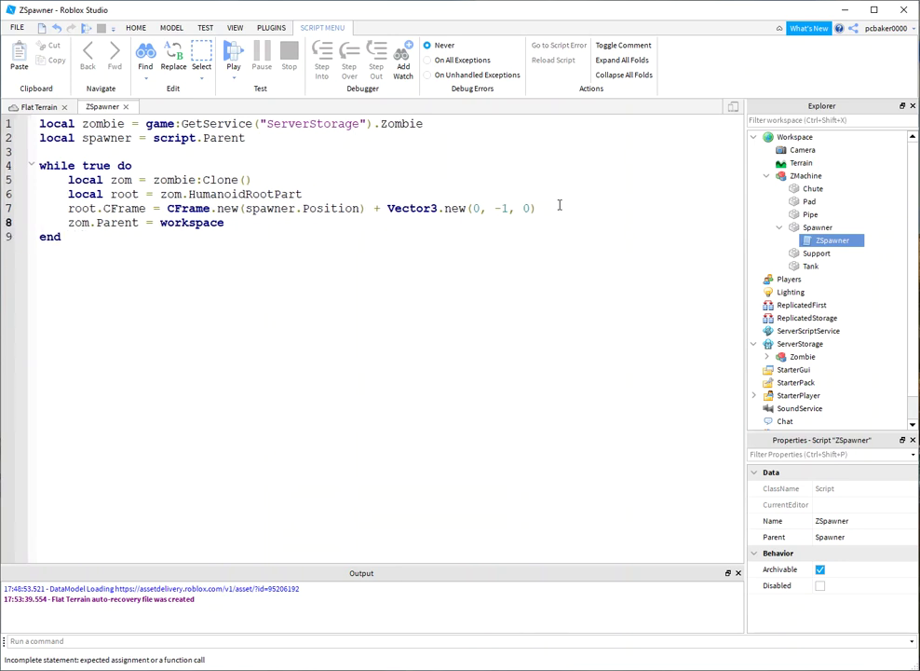
# Step: Add wait(3) as the first line inside the while loop
pyautogui.click(169, 166)
pyautogui.press('Return')
pyautogui.write('wa')
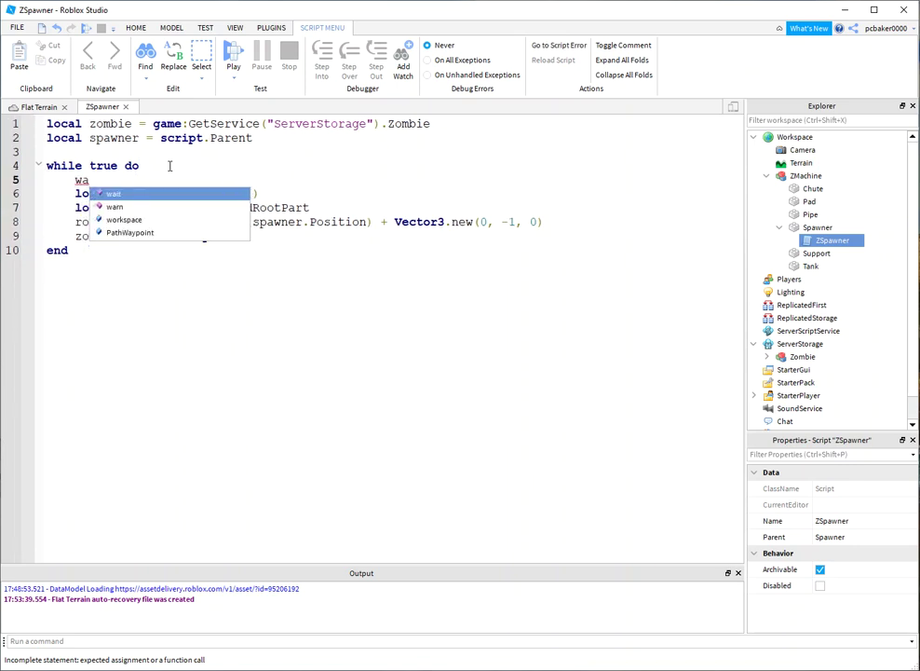
pyautogui.write('it(5)')
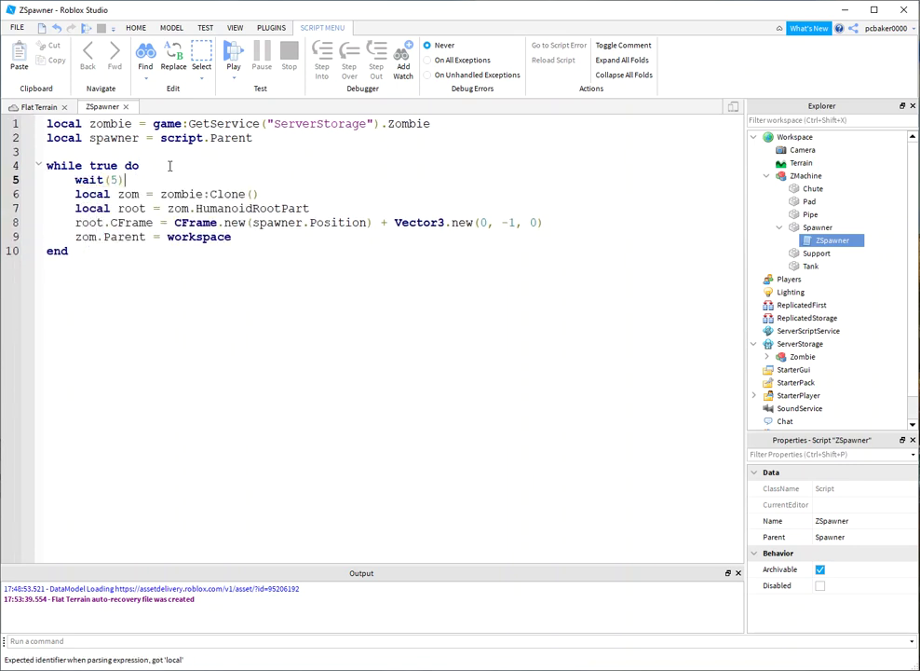
pyautogui.press('Left')
pyautogui.press('BackSpace')
pyautogui.write('3')
# Step: Add wait(2) above the while loop and start a play test
pyautogui.press('Up')
pyautogui.press('Up')
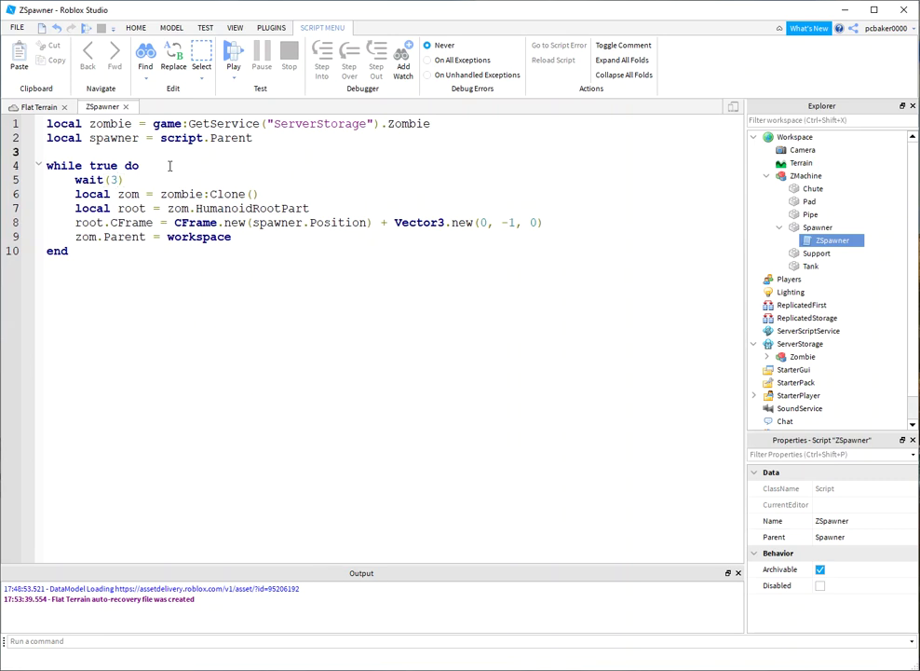
pyautogui.press('Return')
pyautogui.write('wait(2')
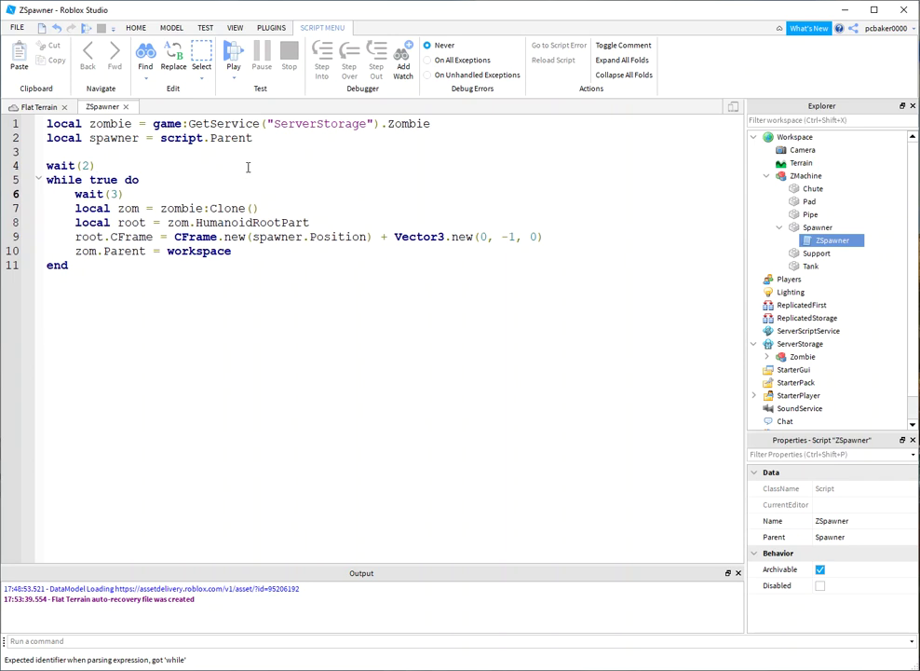
pyautogui.click(233, 58)
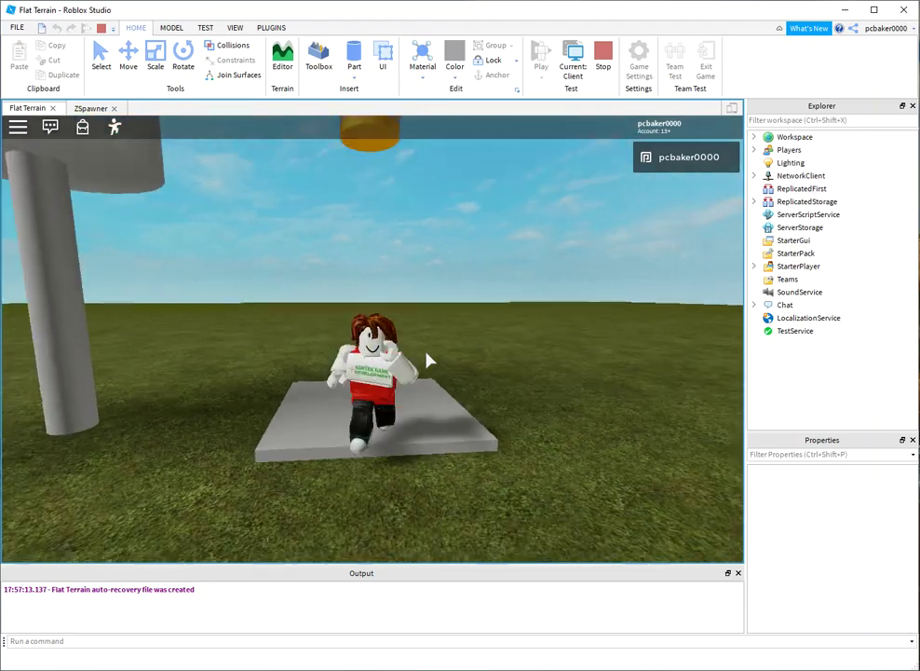
# Step: Run the avatar around with WASD while zombies spawn from the machine, then stop the play test
pyautogui.press('s')
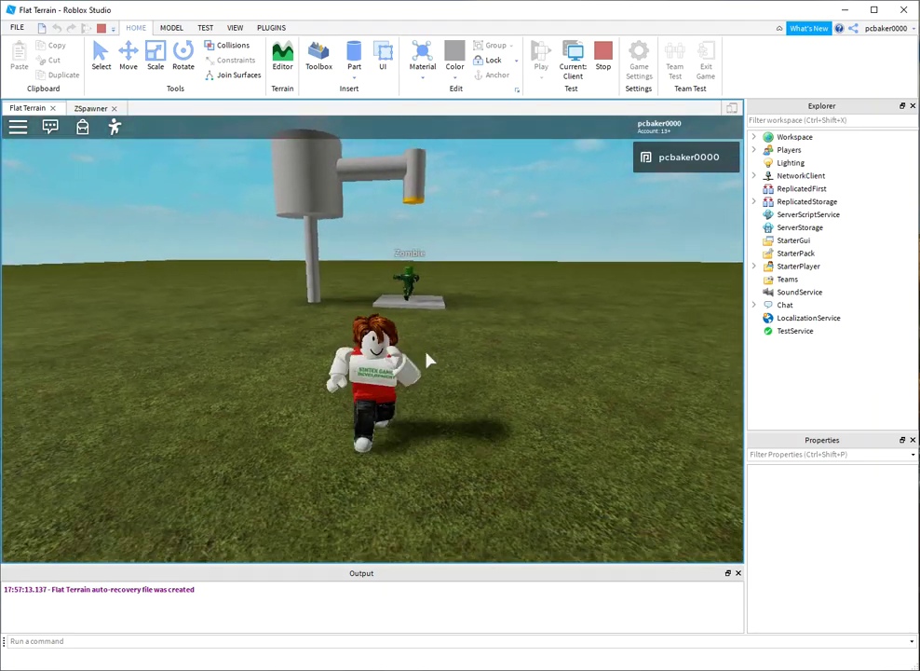
pyautogui.press('d')
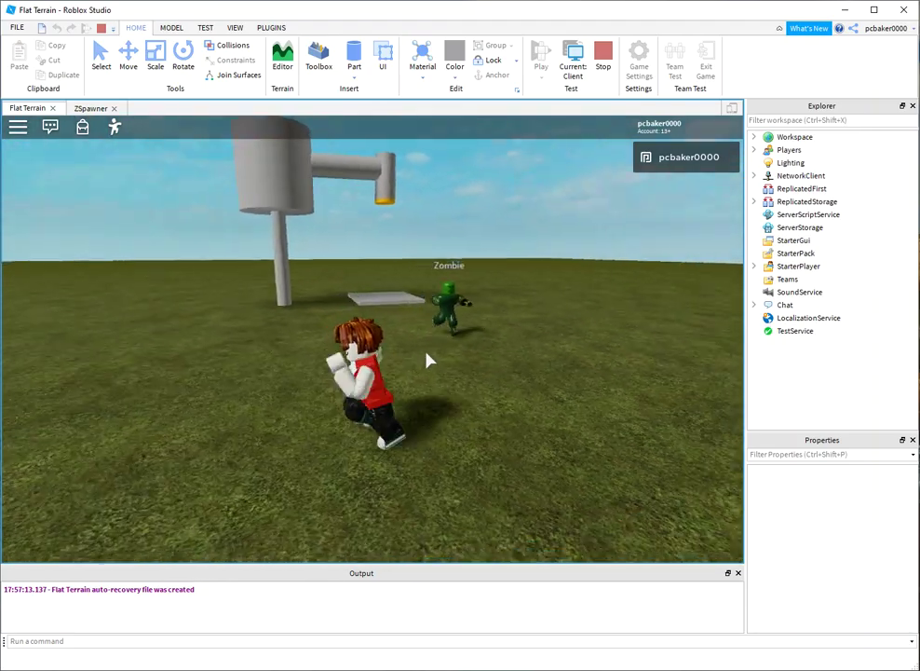
pyautogui.press('a')
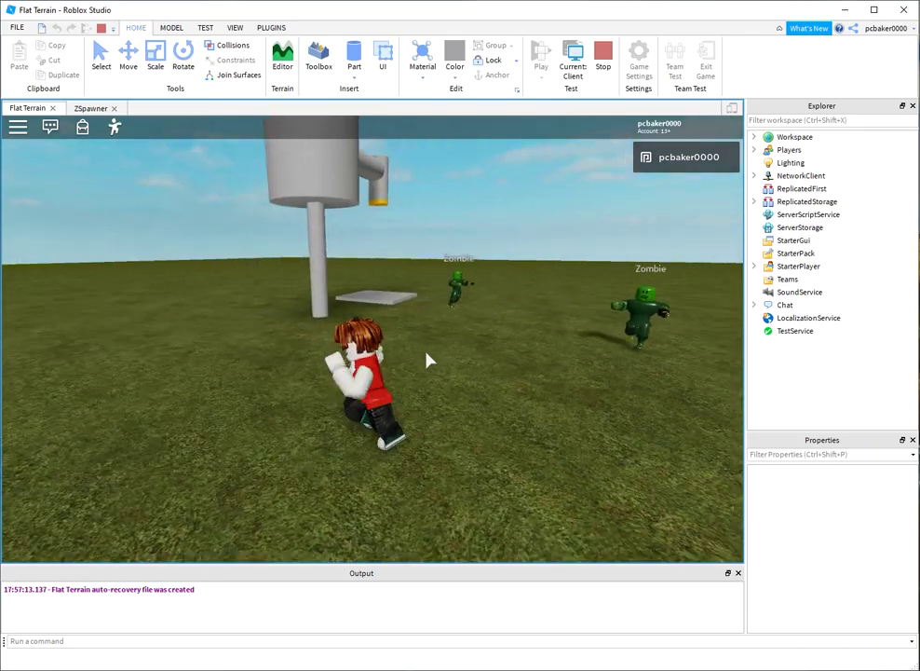
pyautogui.press('a')
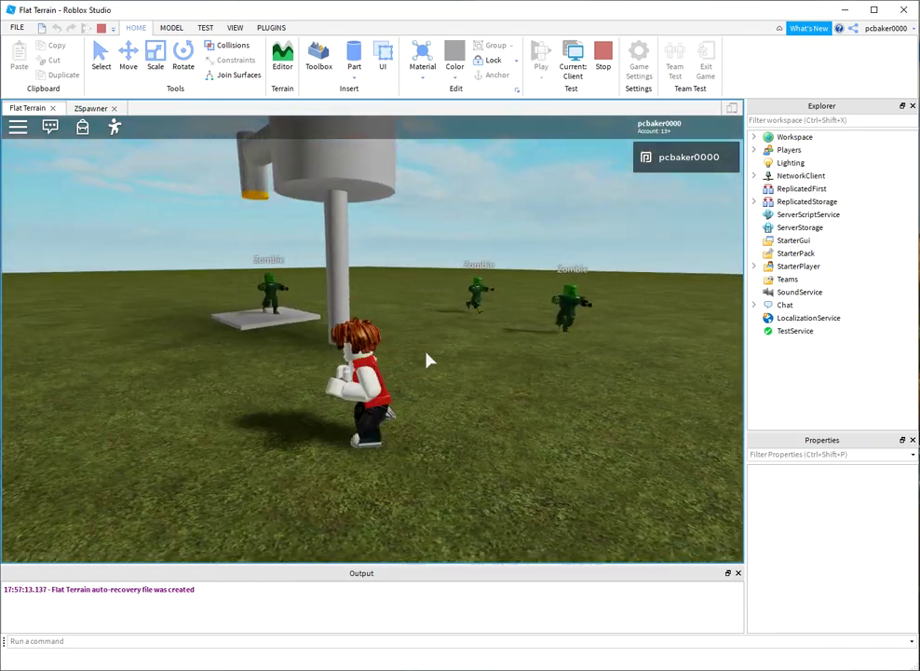
pyautogui.press('a')
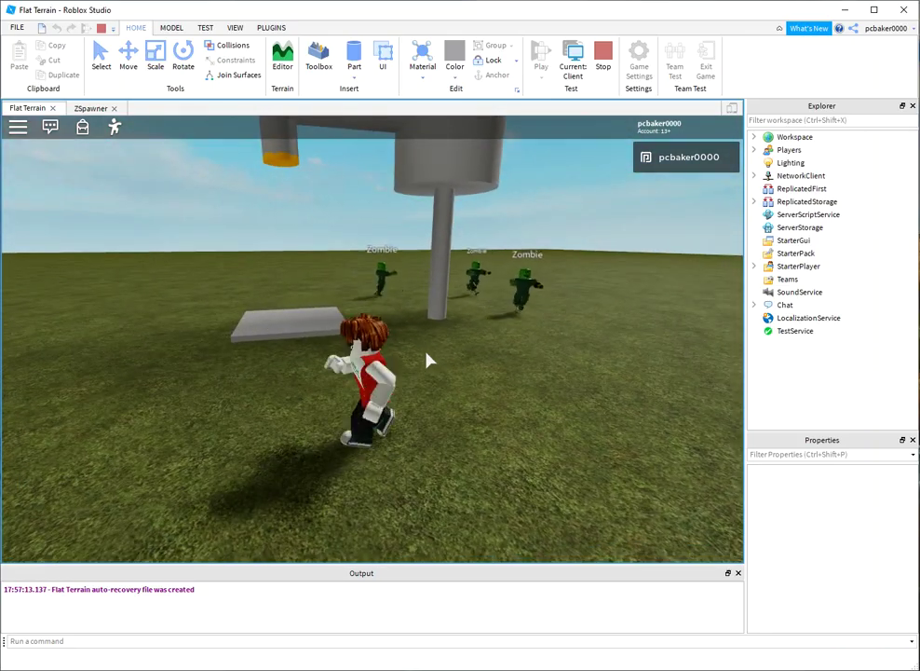
pyautogui.press('s')
pyautogui.press('a')
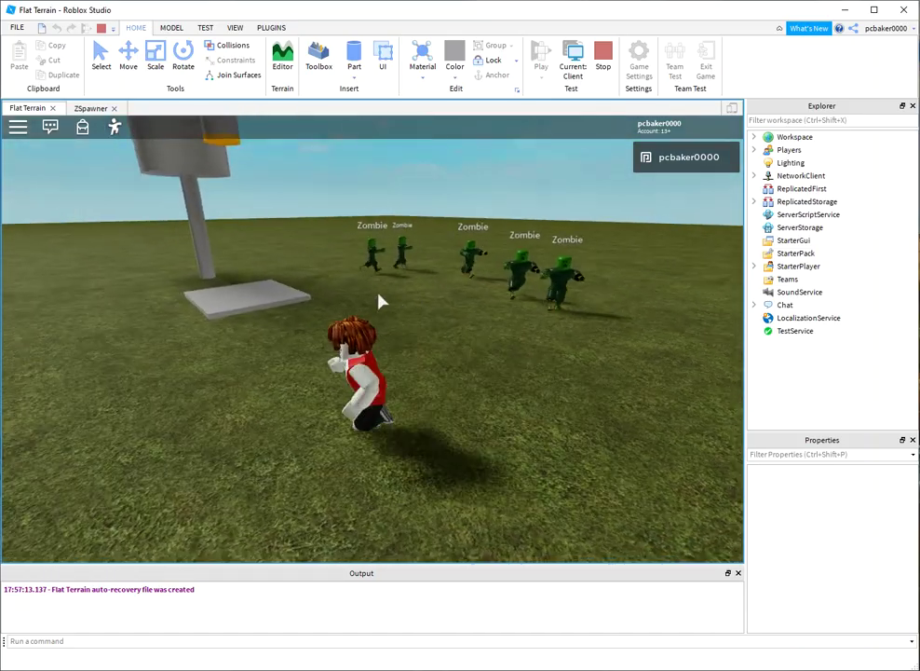
pyautogui.press('d')
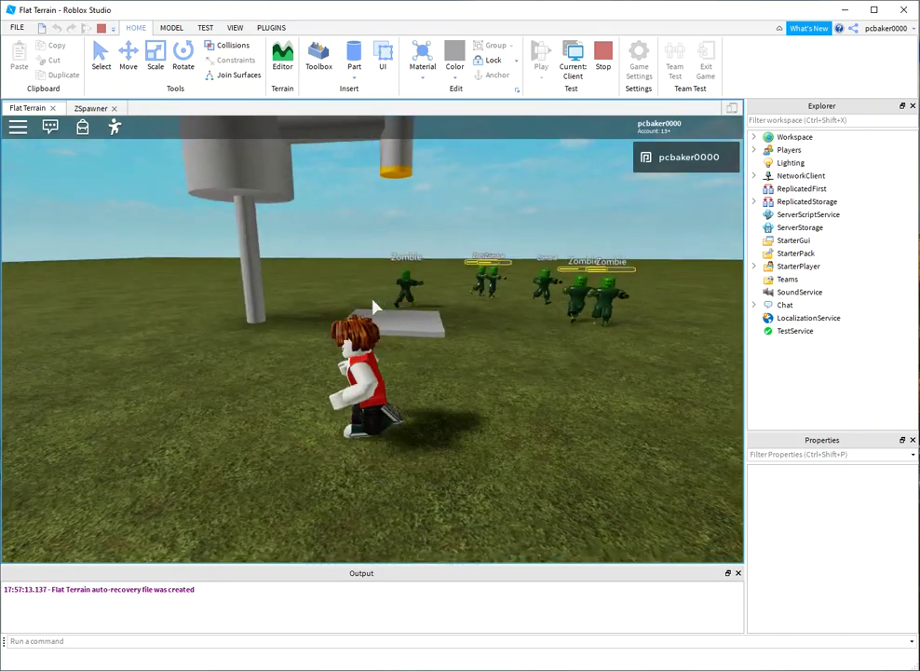
pyautogui.press('s')
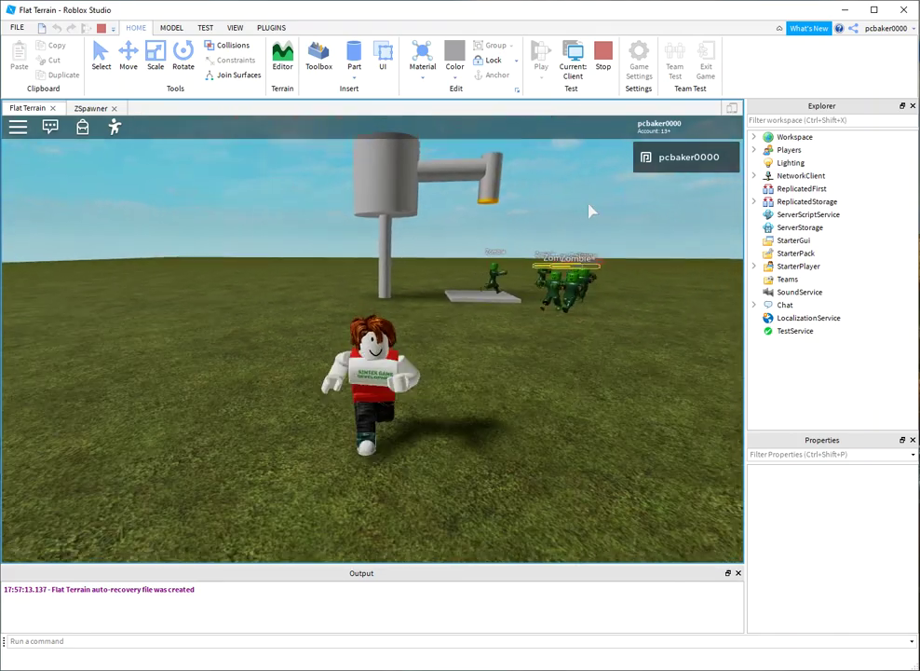
pyautogui.click(602, 58)
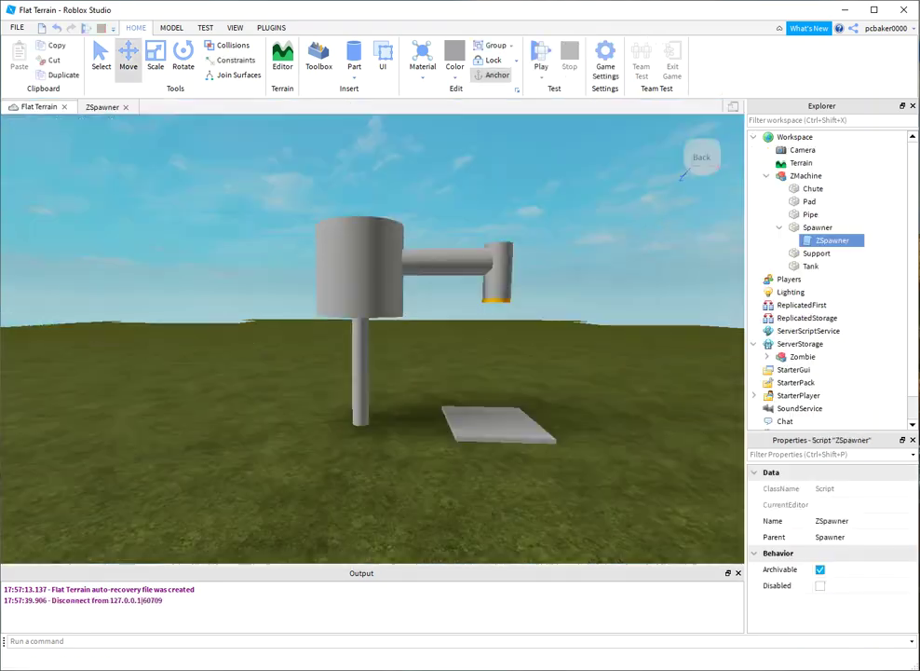